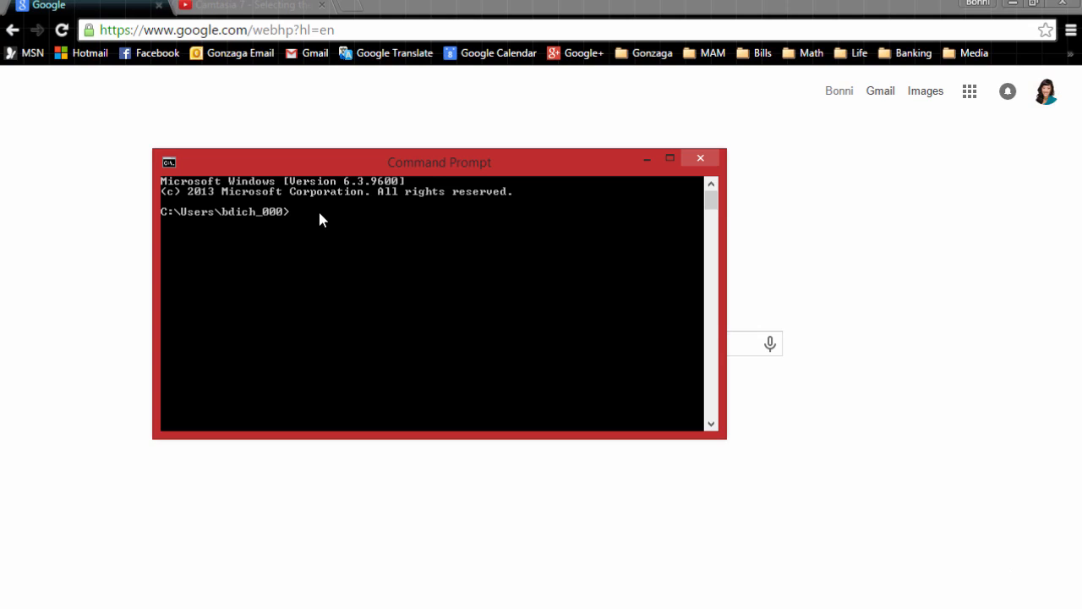
Check in the Command Prompt whether Java is already installed by running javac and java -version
{"action": "type", "text": "ac"}
{"action": "key", "text": "Return"}
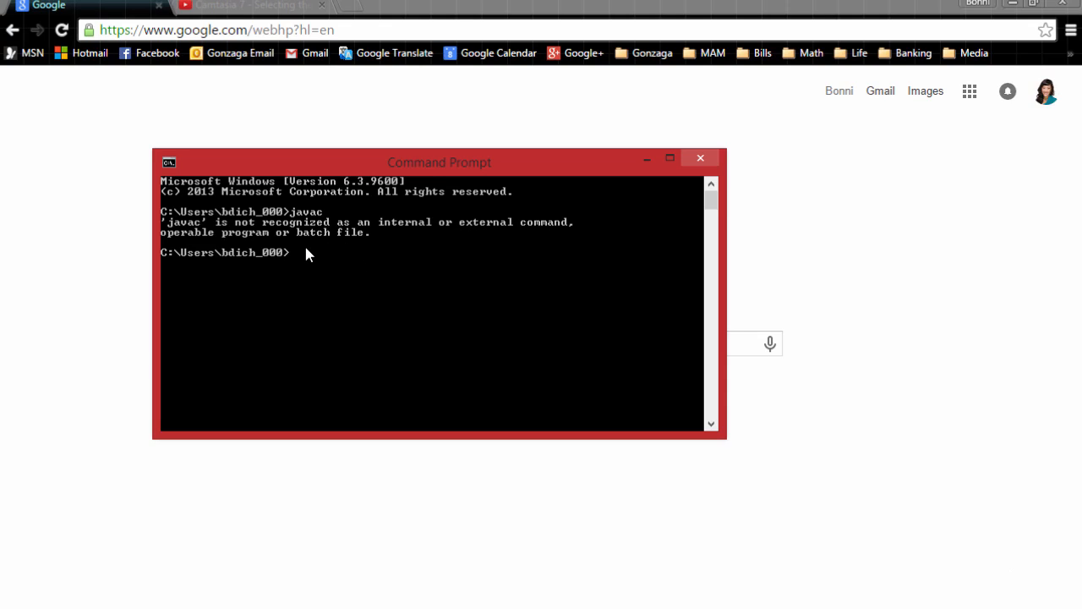
{"action": "type", "text": "java -version"}
{"action": "key", "text": "Return"}
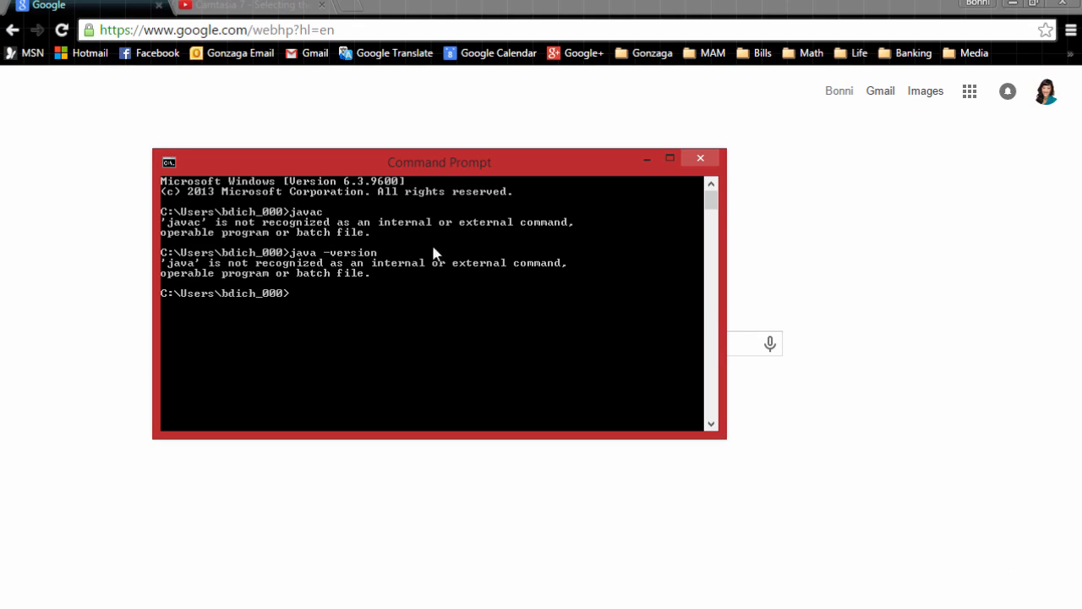
Minimize the Command Prompt and search Google in the browser for "java jdk install"
{"action": "left_click", "coordinate": [645, 157]}
{"action": "left_click", "coordinate": [359, 342]}
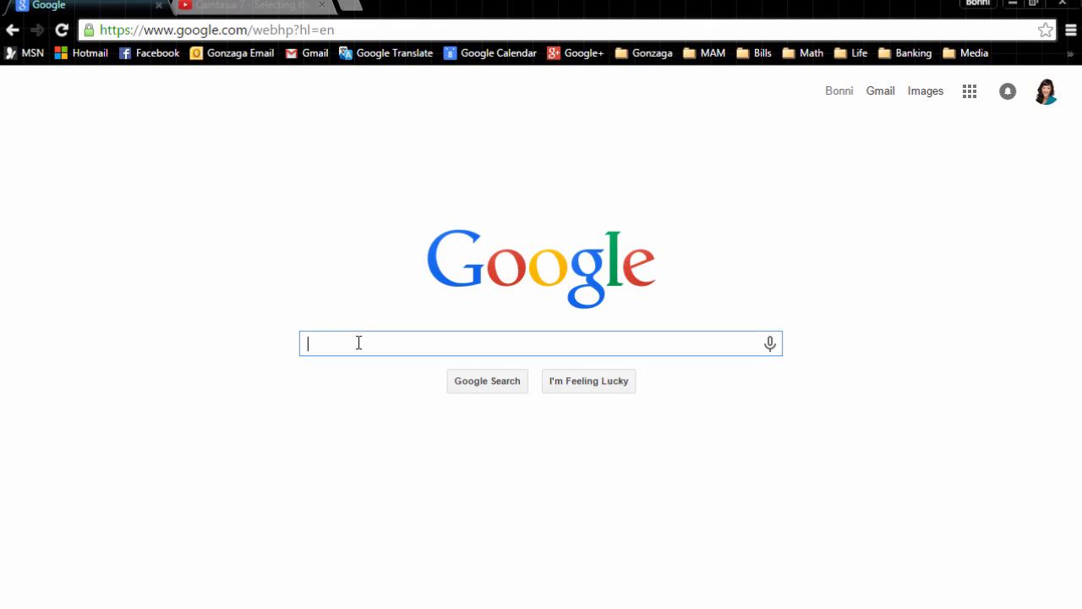
{"action": "type", "text": "ja"}
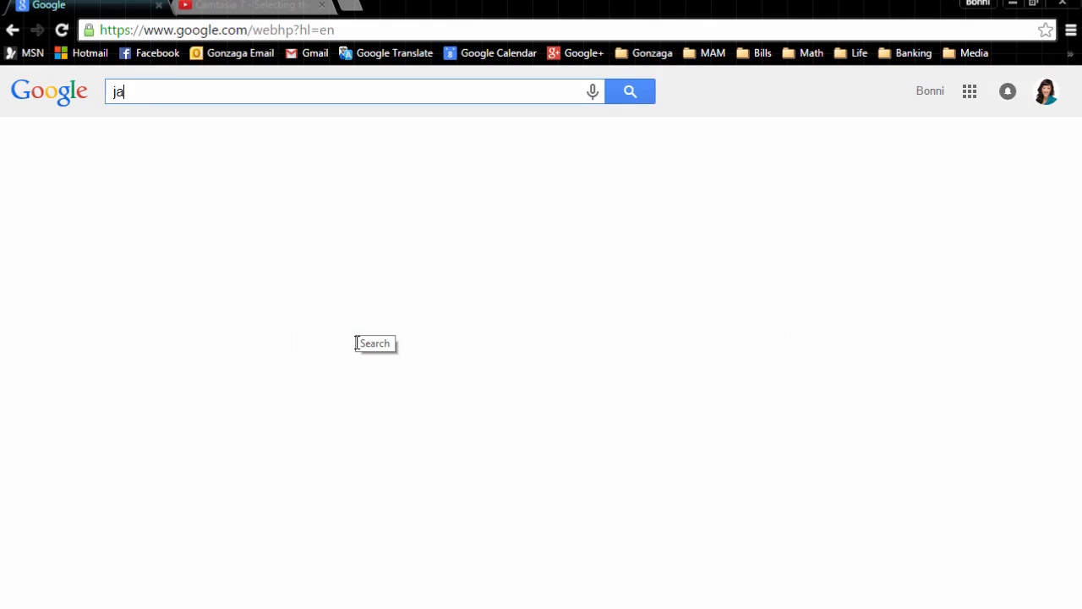
{"action": "type", "text": "va jdk install"}
{"action": "key", "text": "Return"}
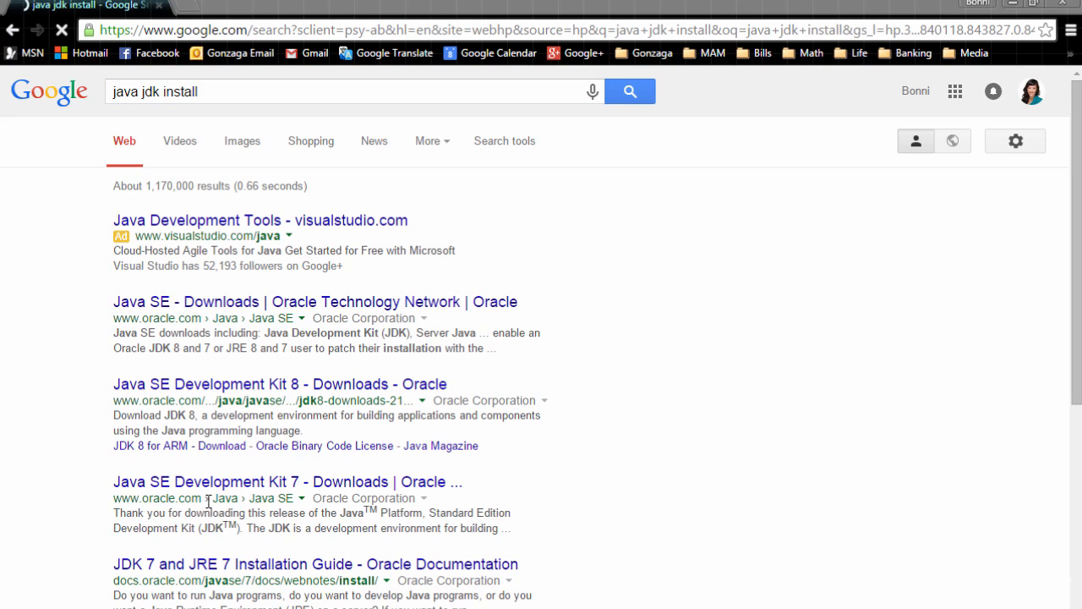
Open Oracle's Java SE Downloads page and go to the JDK download page for Java SE 8u45
{"action": "left_click", "coordinate": [200, 306]}
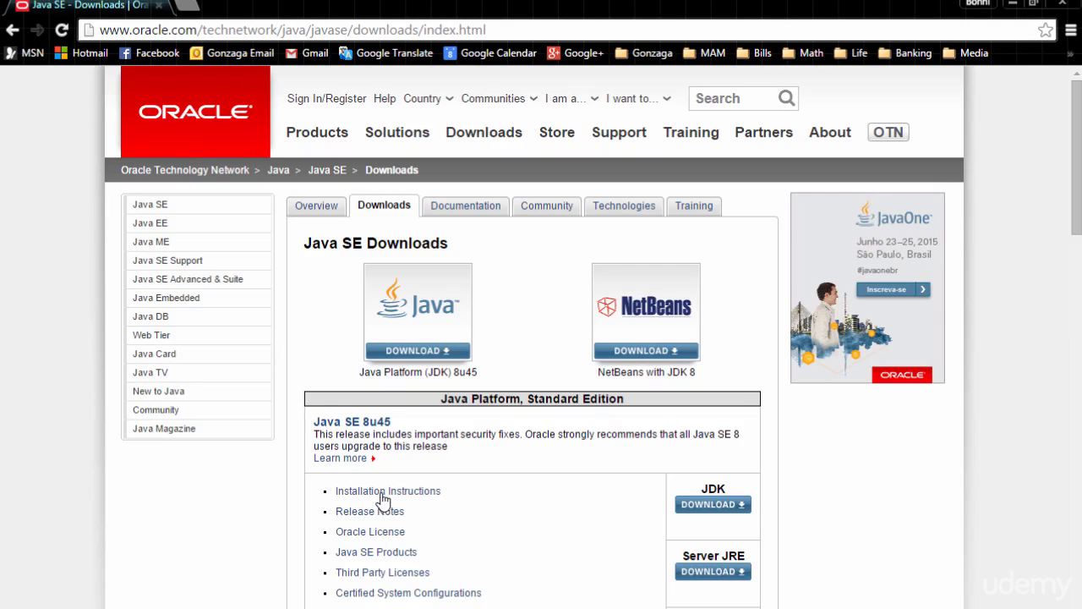
{"action": "scroll", "coordinate": [411, 531], "scroll_direction": "down", "scroll_amount": 1}
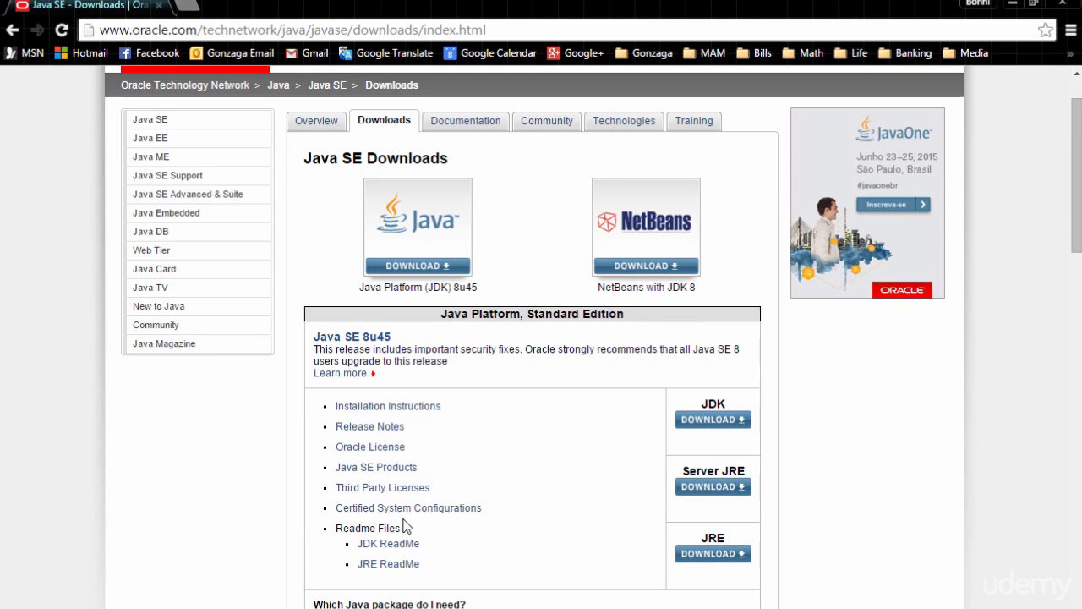
{"action": "scroll", "coordinate": [406, 526], "scroll_direction": "down", "scroll_amount": 4}
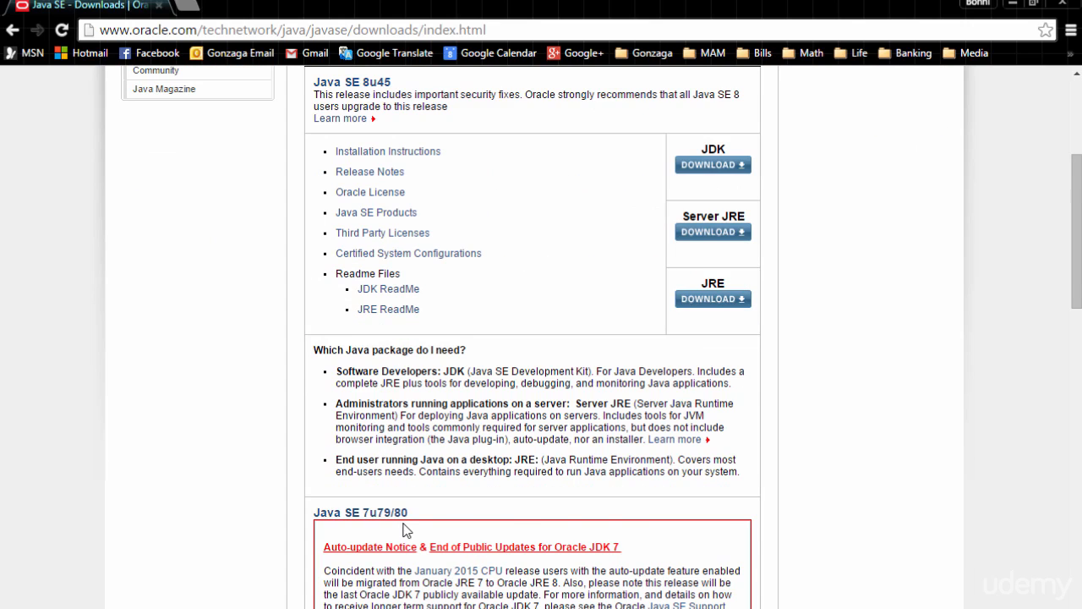
{"action": "scroll", "coordinate": [404, 529], "scroll_direction": "down", "scroll_amount": 5}
{"action": "scroll", "coordinate": [404, 530], "scroll_direction": "up", "scroll_amount": 6}
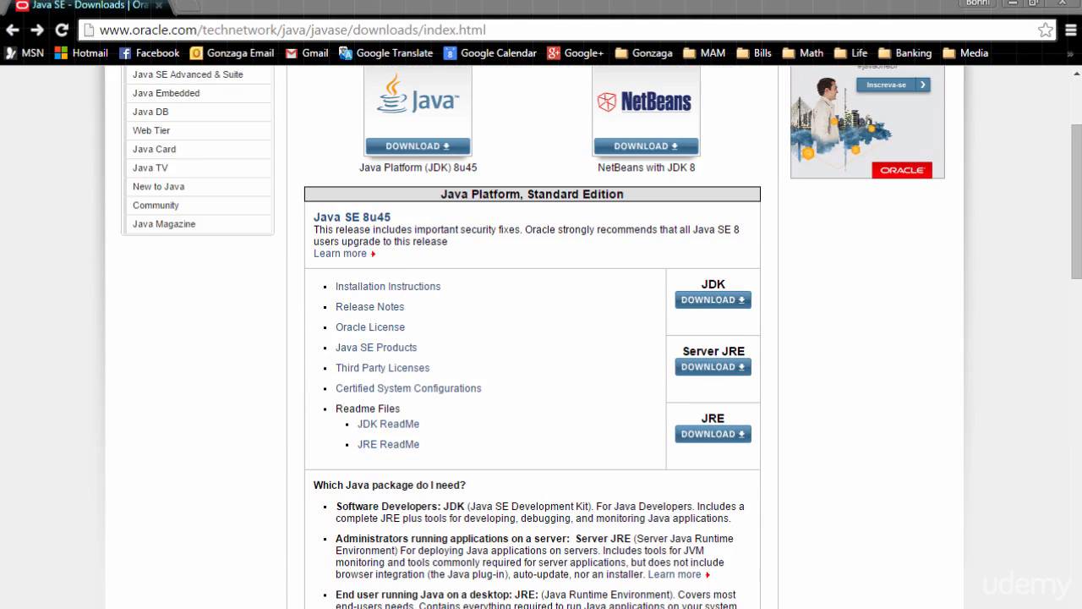
{"action": "left_click", "coordinate": [725, 300]}
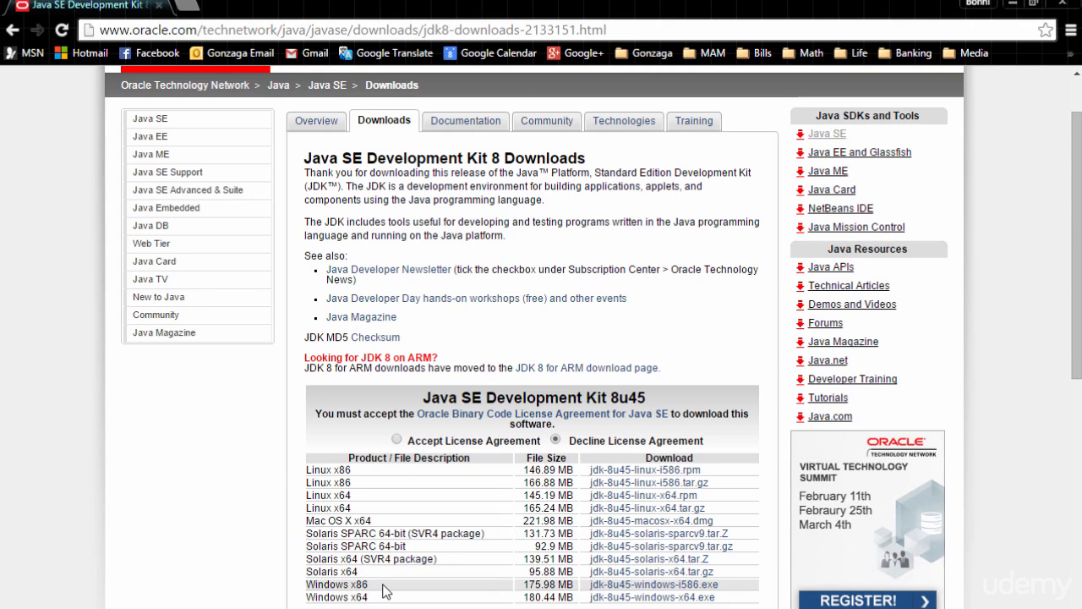
{"action": "scroll", "coordinate": [382, 590], "scroll_direction": "down", "scroll_amount": 1}
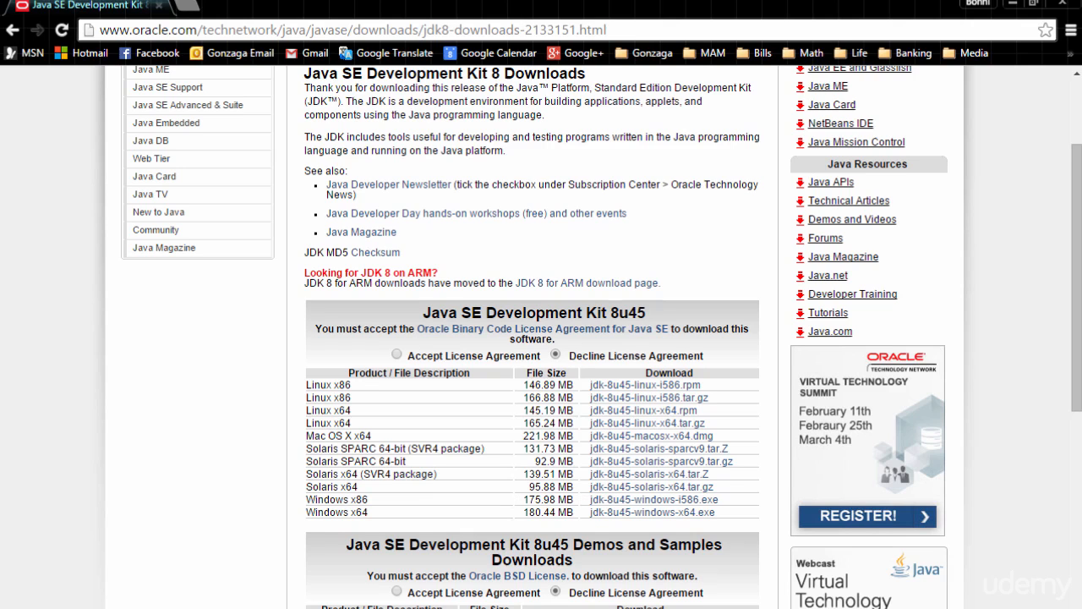
Check the computer's system type in the Control Panel's System information, and close that window
{"action": "key", "text": "super"}
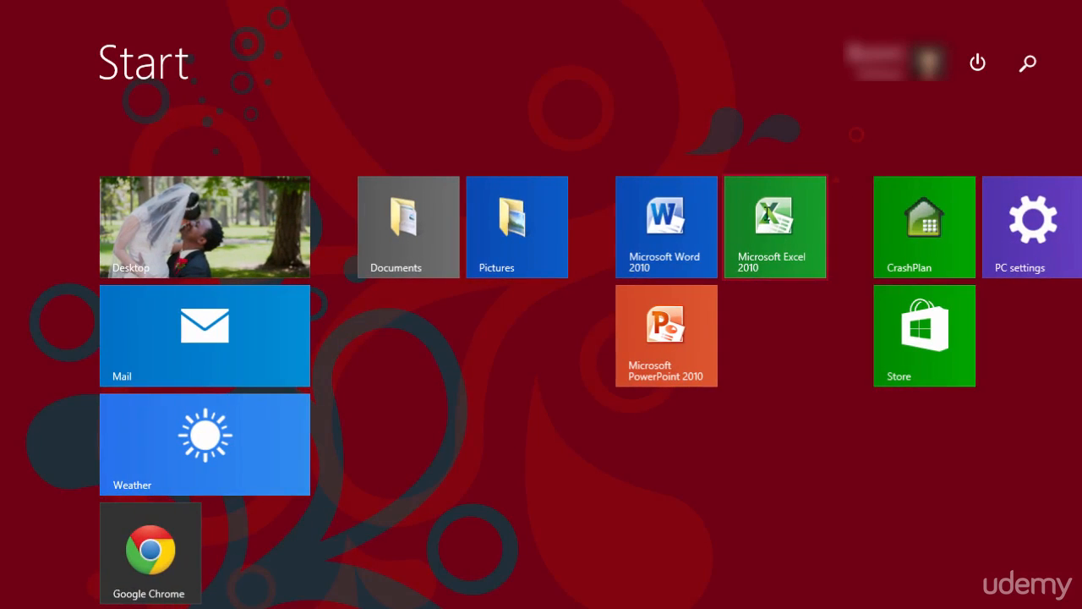
{"action": "left_click", "coordinate": [1021, 52]}
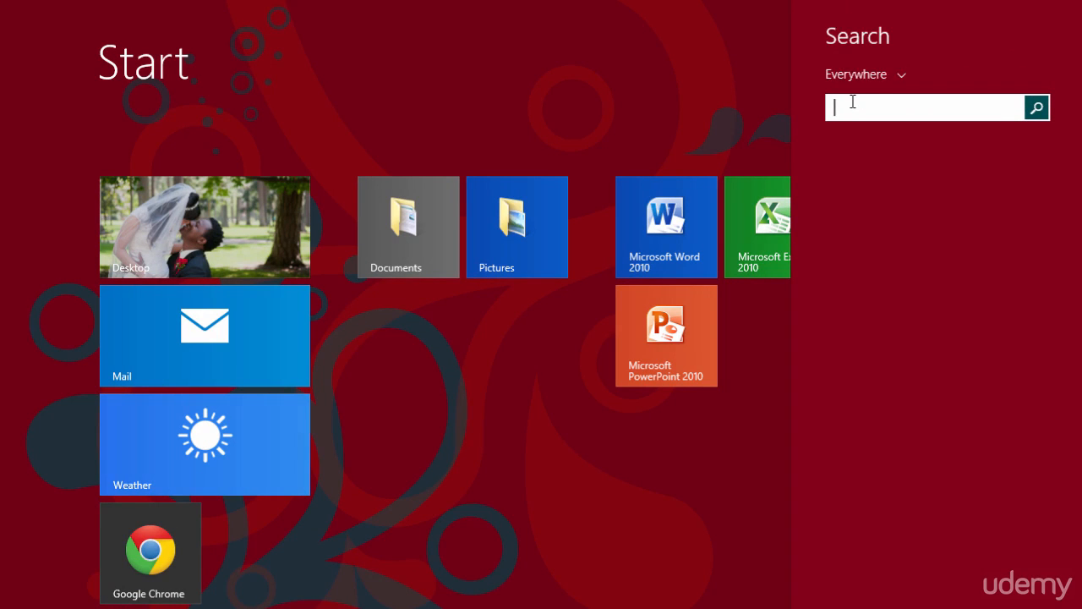
{"action": "type", "text": "ontro"}
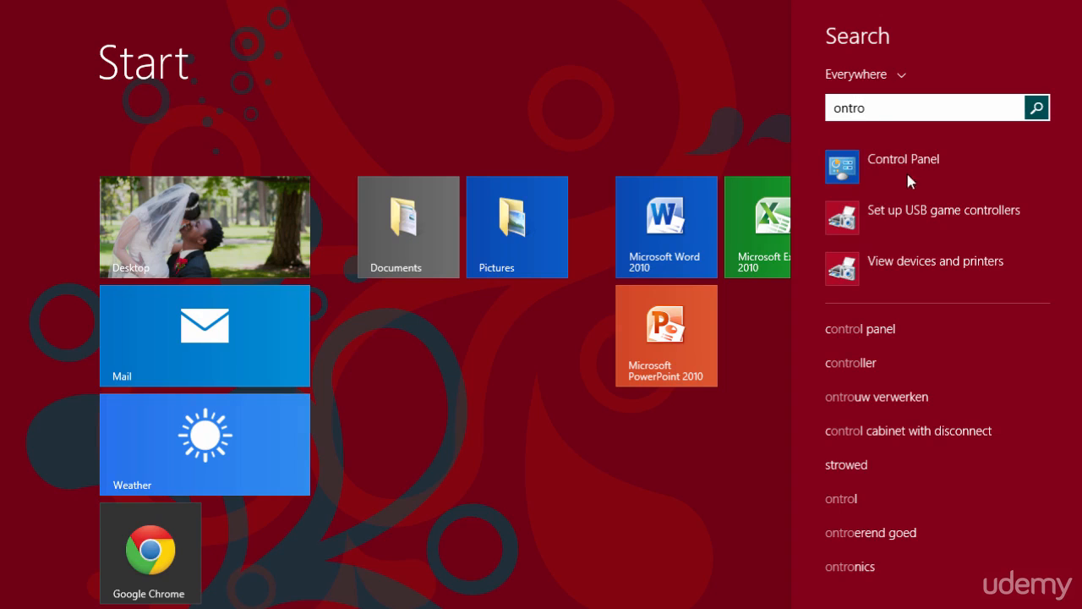
{"action": "left_click", "coordinate": [904, 157]}
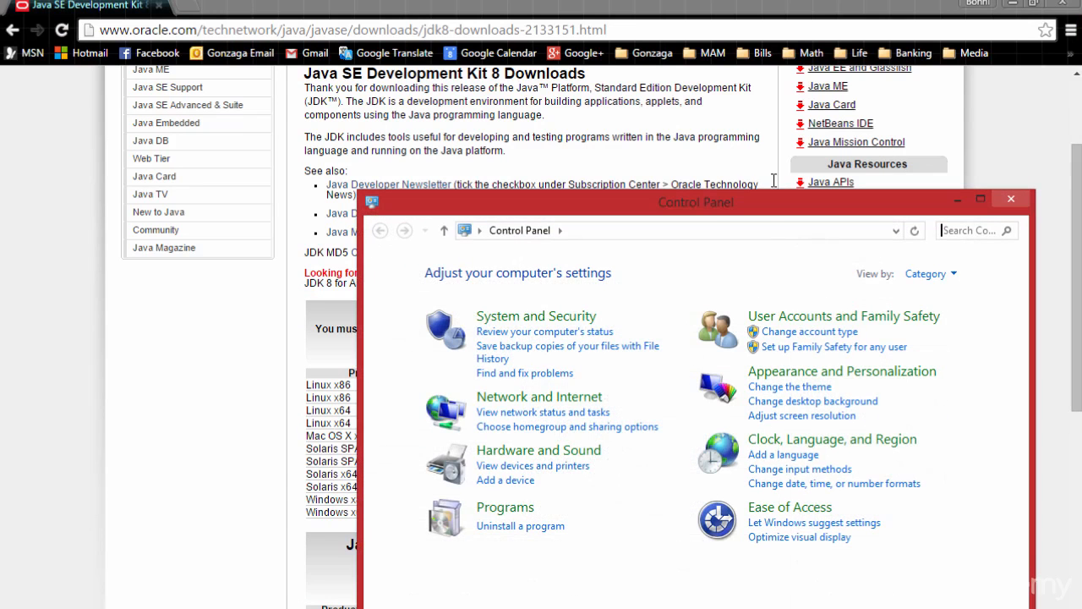
{"action": "left_click", "coordinate": [554, 316]}
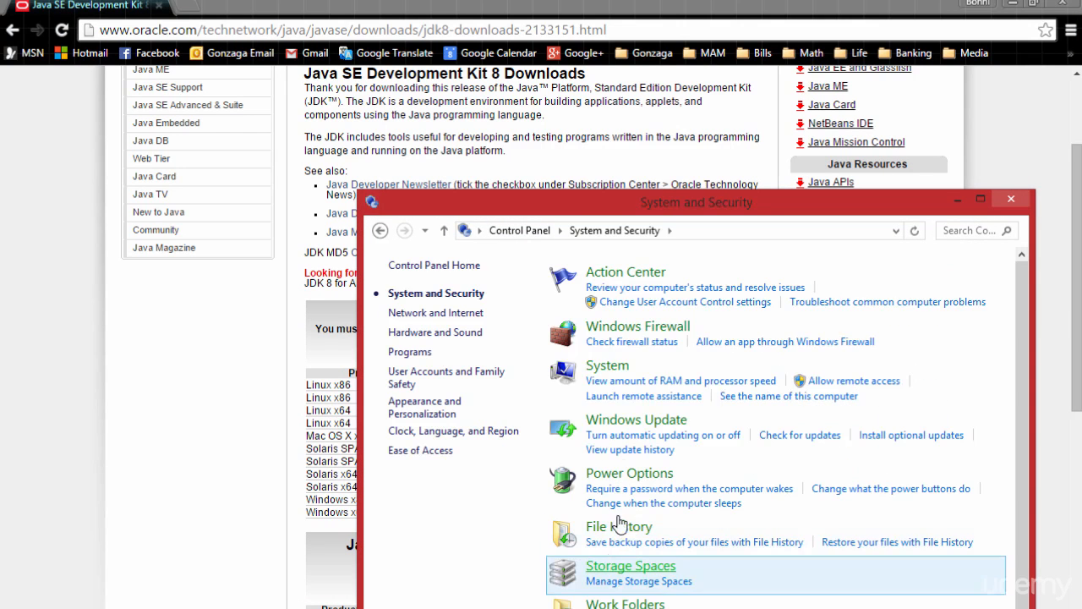
{"action": "left_click", "coordinate": [619, 367]}
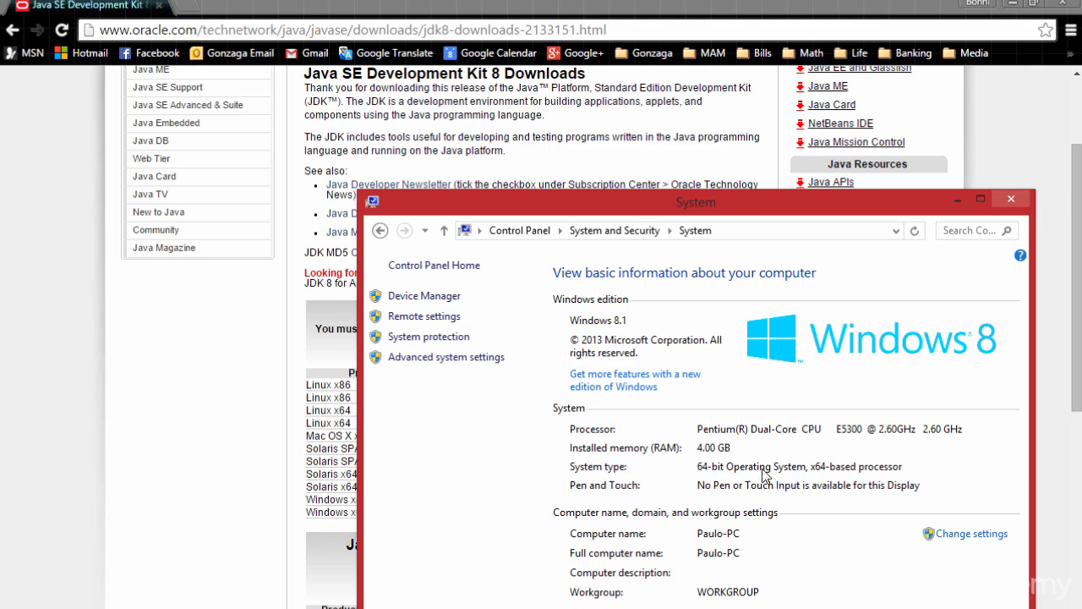
{"action": "left_click_drag", "start_coordinate": [600, 203], "coordinate": [768, 165]}
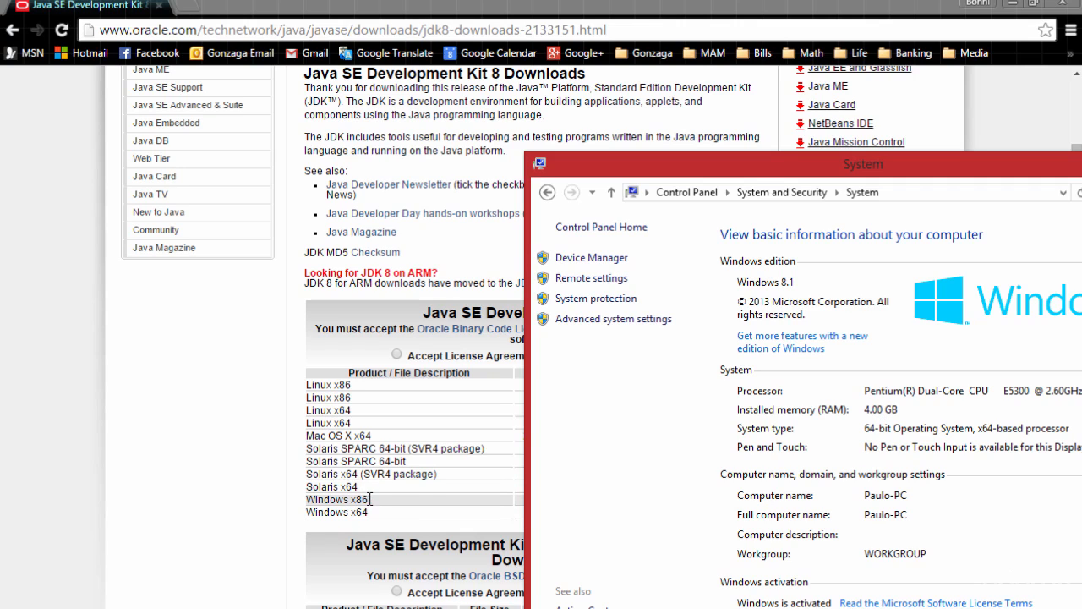
{"action": "left_click_drag", "start_coordinate": [1010, 169], "coordinate": [852, 195]}
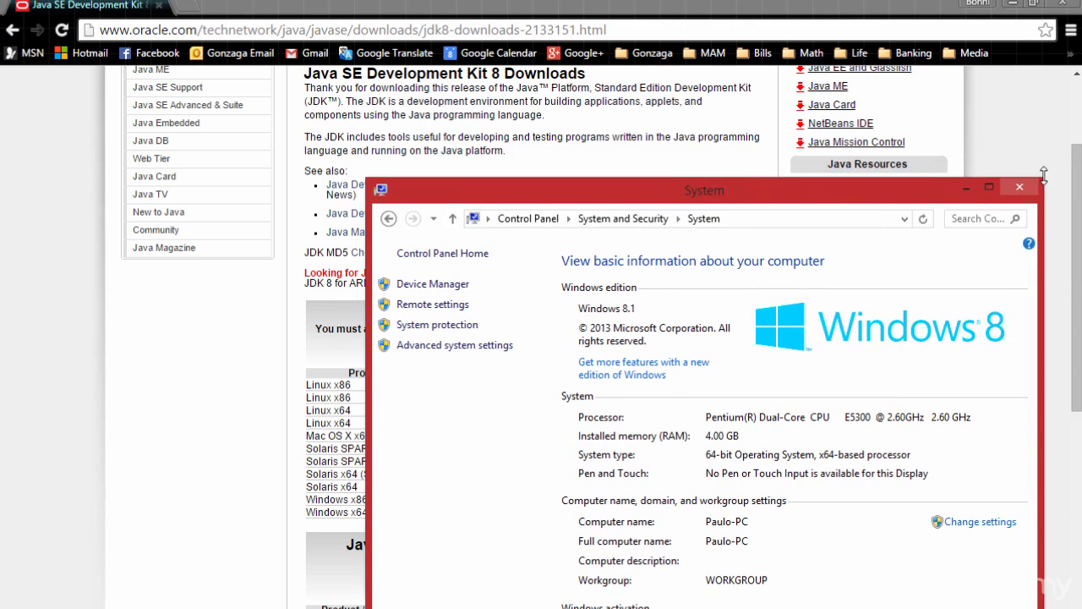
{"action": "left_click", "coordinate": [1019, 187]}
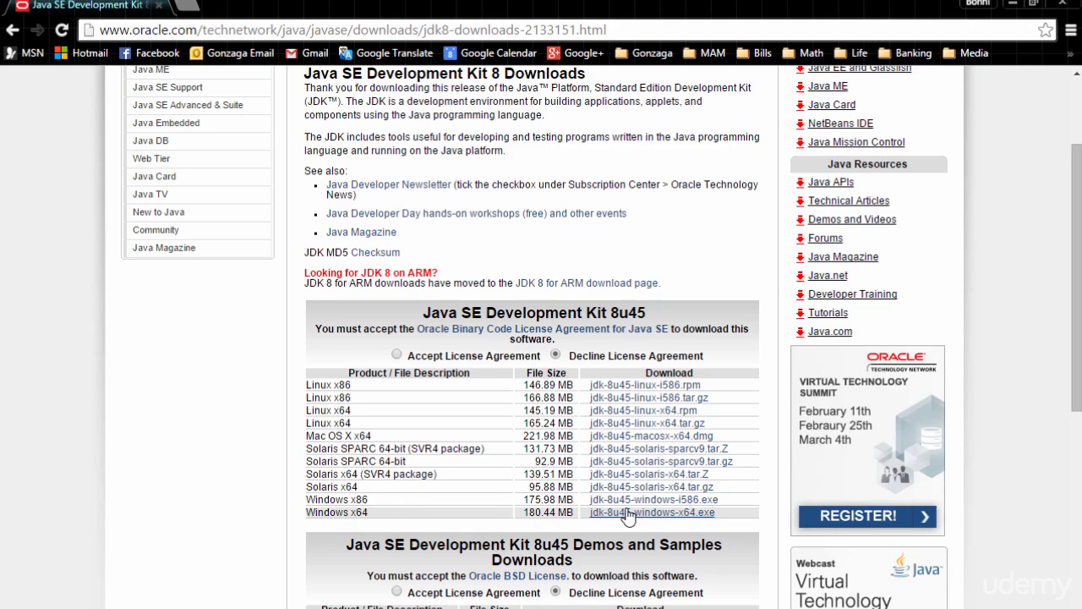
Accept the license agreement for Java SE Development Kit 8u45 and download jdk-8u45-windows-x64.exe
{"action": "left_click", "coordinate": [626, 514]}
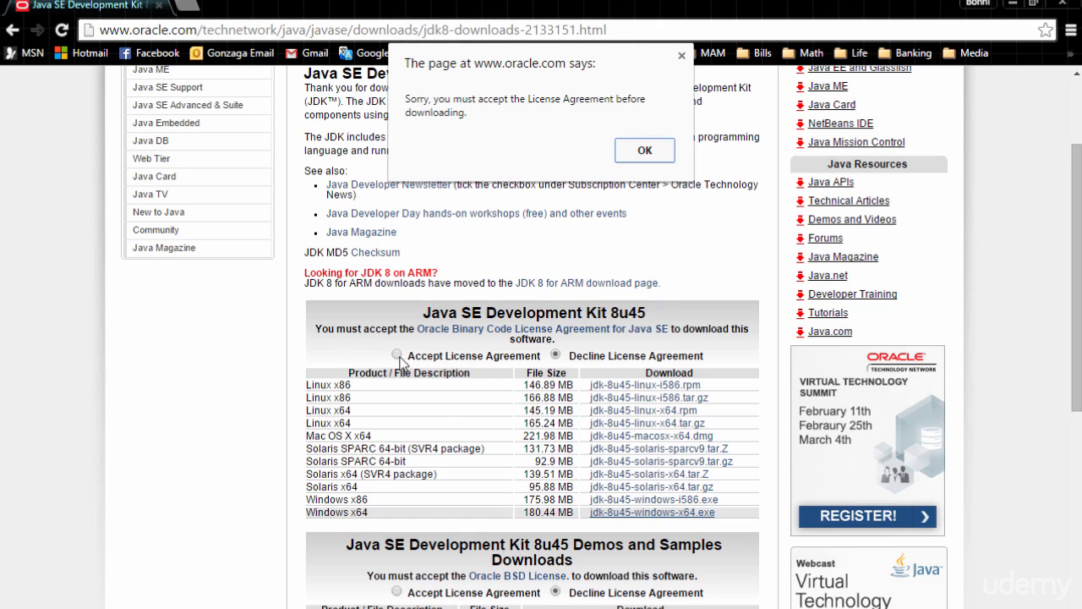
{"action": "left_click", "coordinate": [645, 150]}
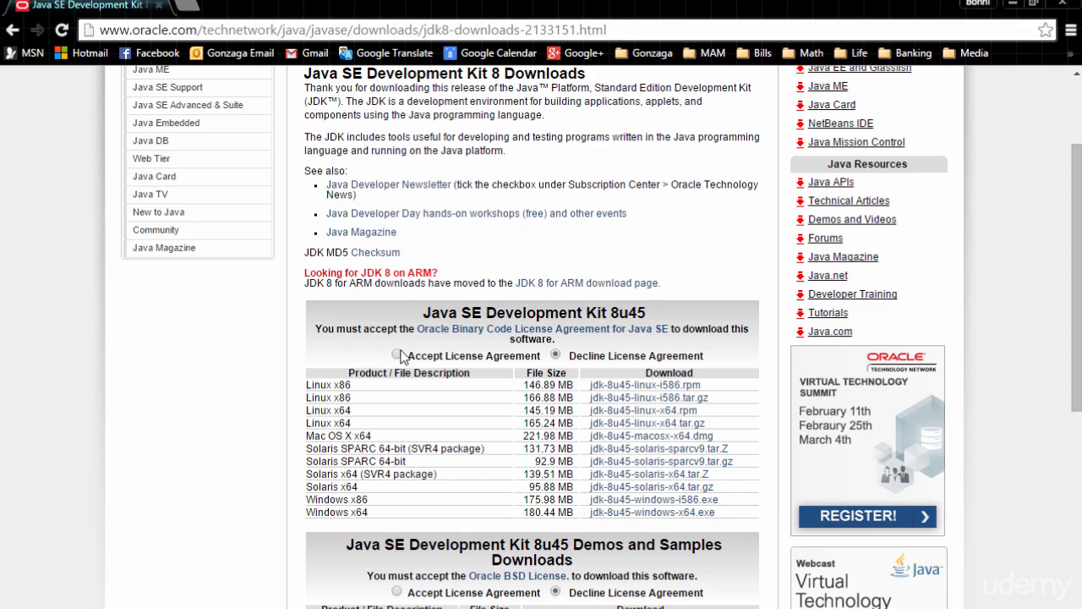
{"action": "left_click", "coordinate": [397, 355]}
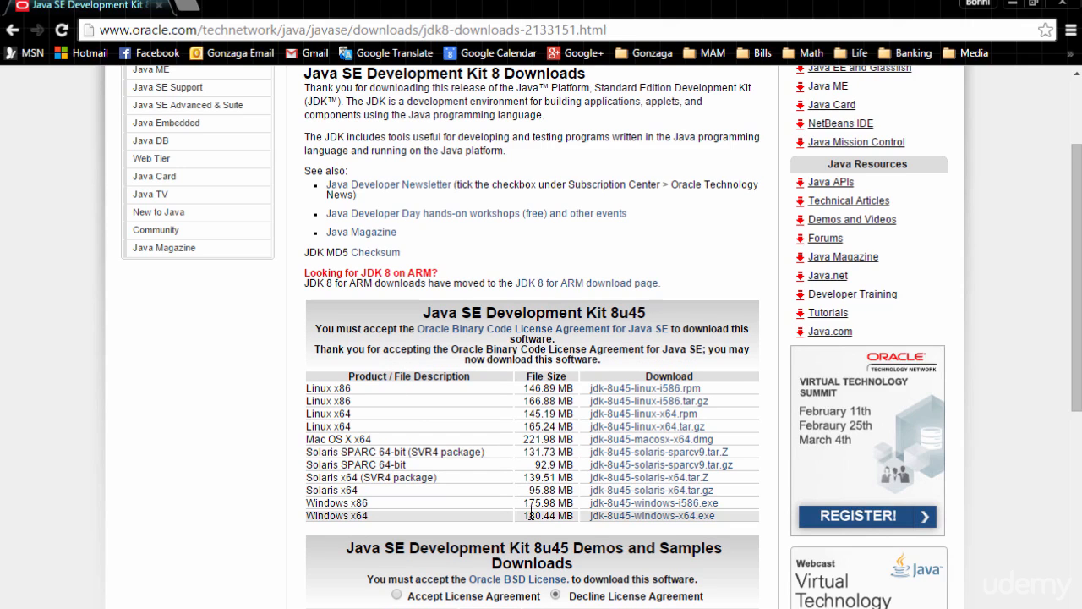
{"action": "left_click", "coordinate": [630, 516]}
{"action": "scroll", "coordinate": [632, 522], "scroll_direction": "down", "scroll_amount": 2}
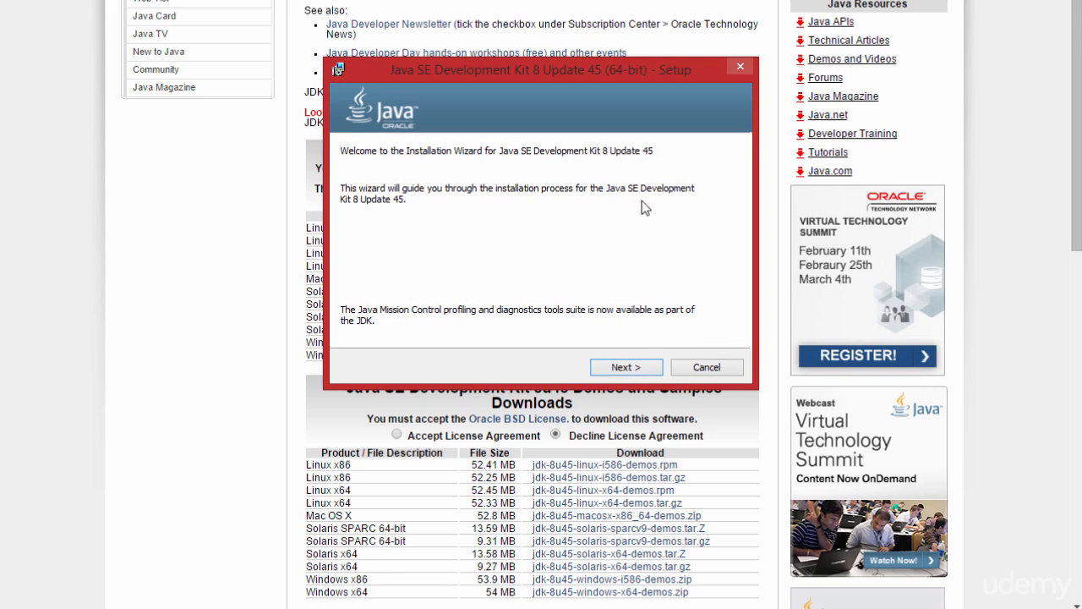
Advance the JDK installer to Custom Setup and confirm C:\Program Files\Java\jdk1.8.0_45\ as the destination folder
{"action": "left_click", "coordinate": [634, 369]}
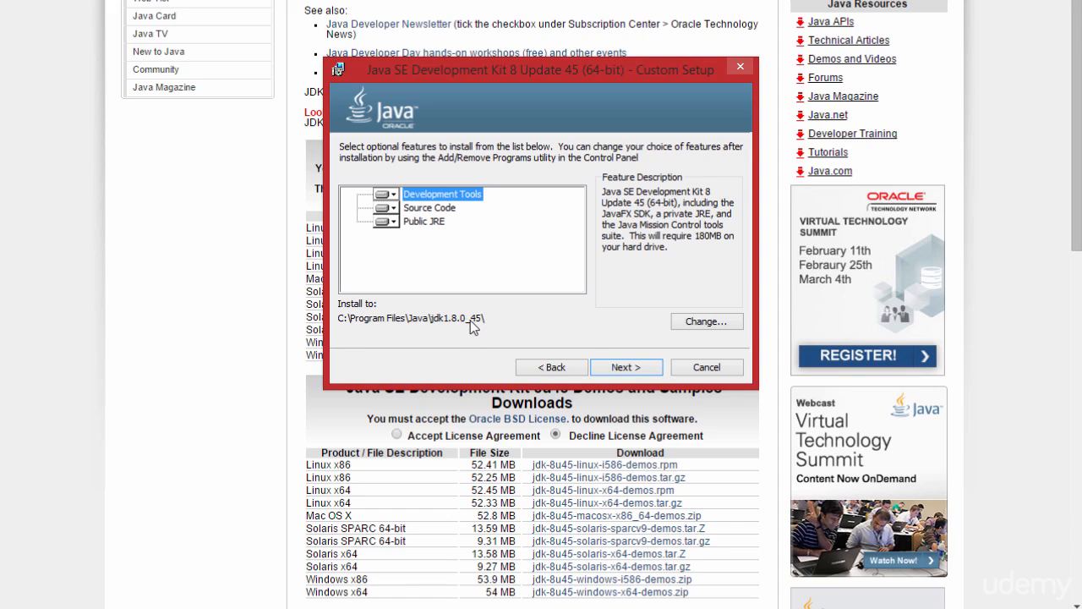
{"action": "left_click", "coordinate": [701, 328]}
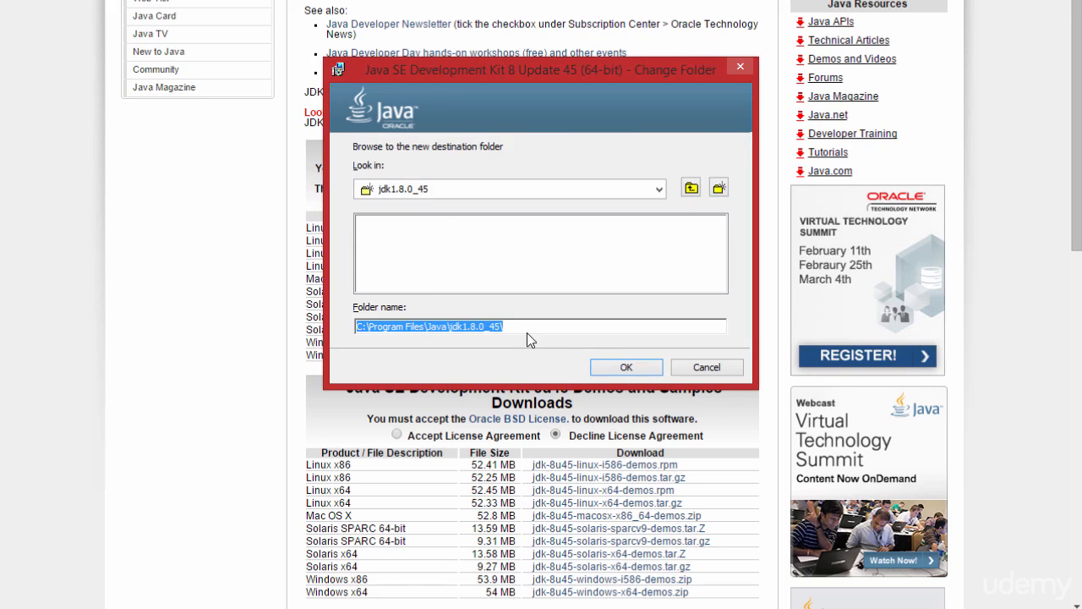
{"action": "left_click", "coordinate": [519, 325]}
{"action": "left_click_drag", "start_coordinate": [519, 325], "coordinate": [356, 326]}
{"action": "left_click", "coordinate": [626, 365]}
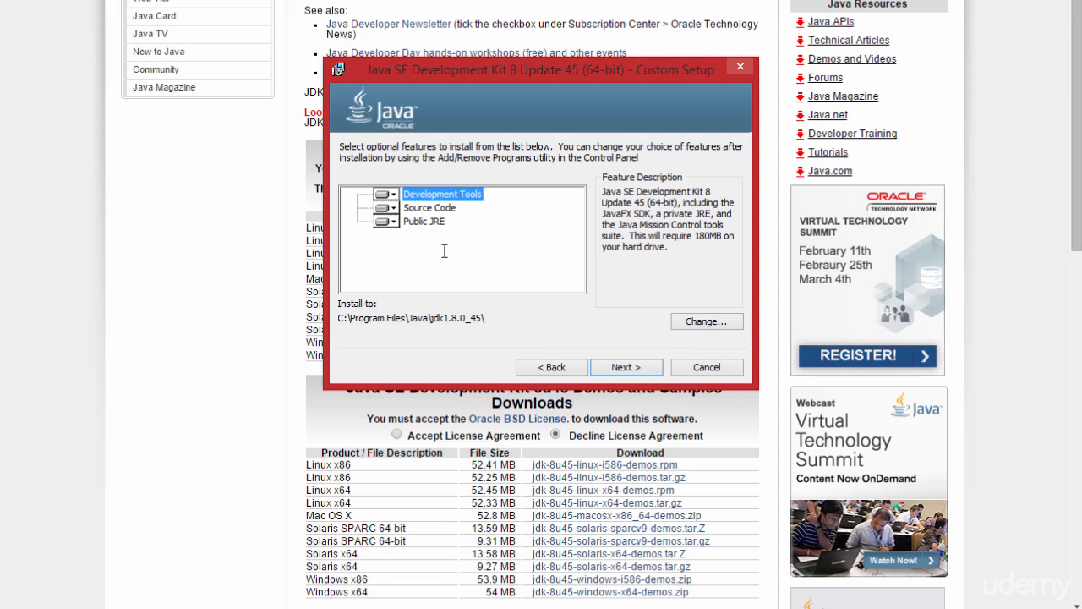
Install the JDK with the default features, keep C:\Program Files\Java\jre1.8.0_45\ as the JRE folder, and close the installer
{"action": "left_click", "coordinate": [628, 365]}
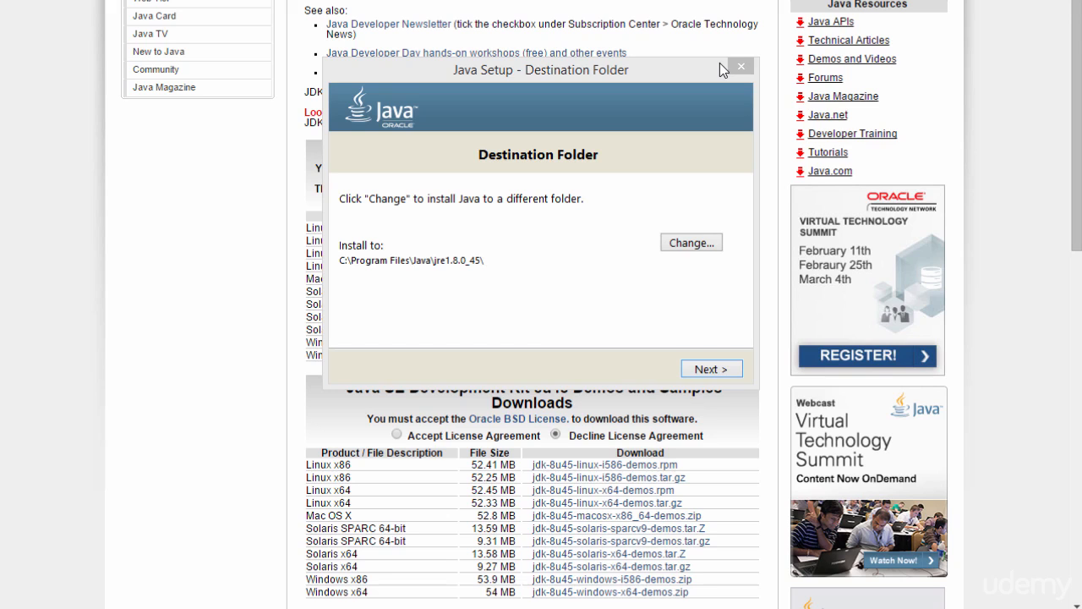
{"action": "key", "text": "Return"}
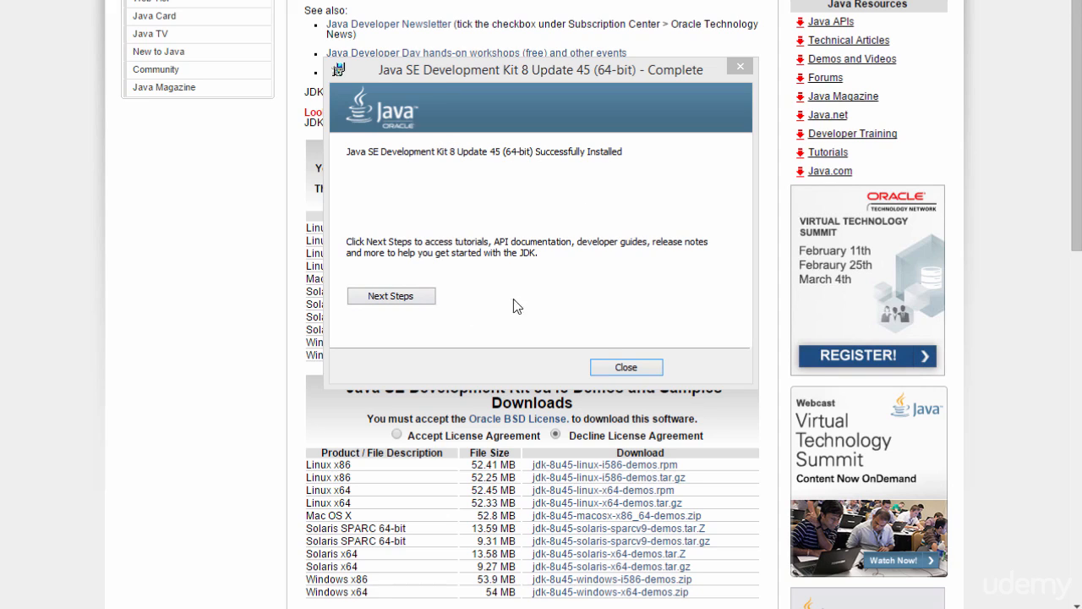
{"action": "left_click", "coordinate": [625, 369]}
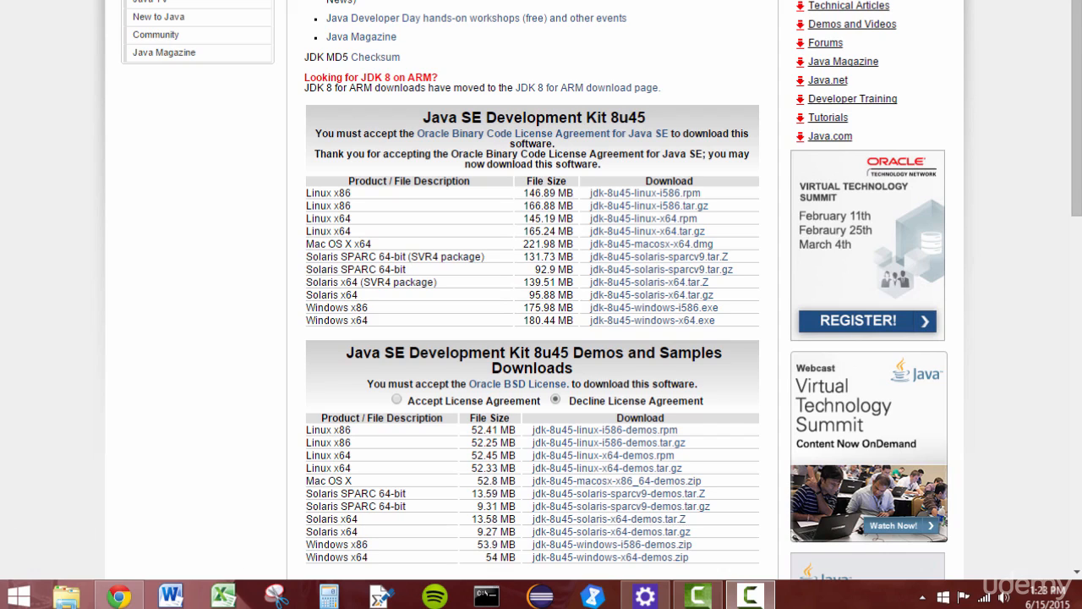
Find "cmd" through the Start screen search, open a new Command Prompt, and run java -version to verify the installation
{"action": "left_click", "coordinate": [16, 596]}
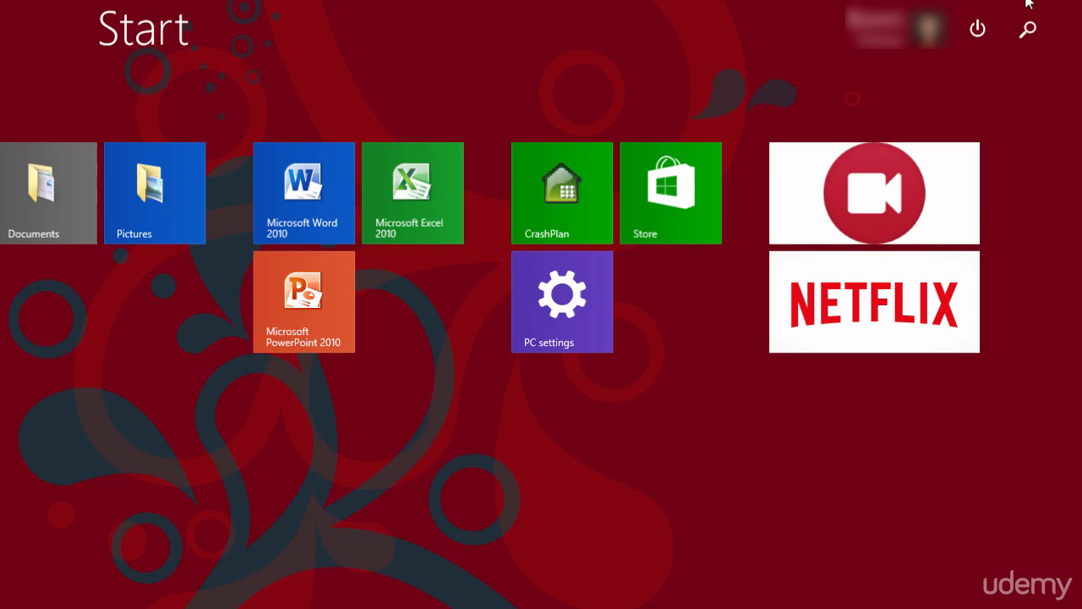
{"action": "left_click", "coordinate": [1022, 34]}
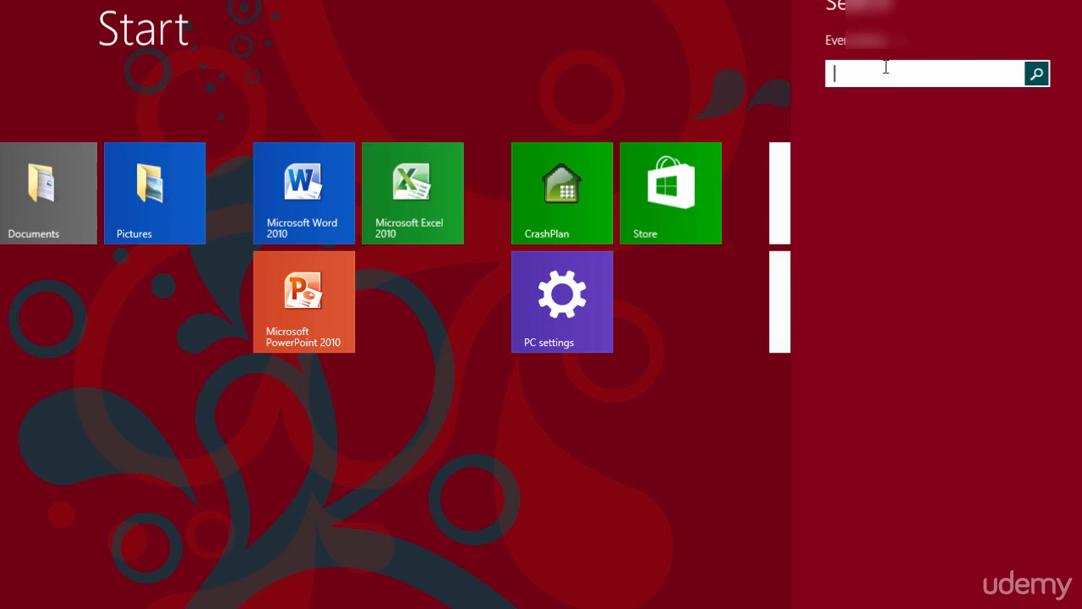
{"action": "type", "text": "cmd"}
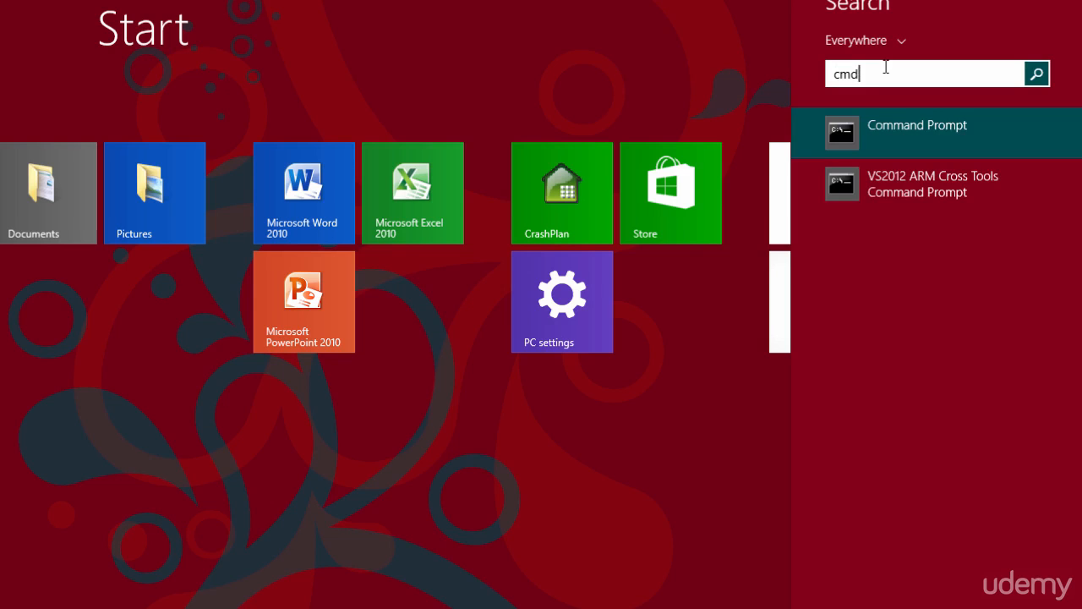
{"action": "left_click", "coordinate": [898, 128]}
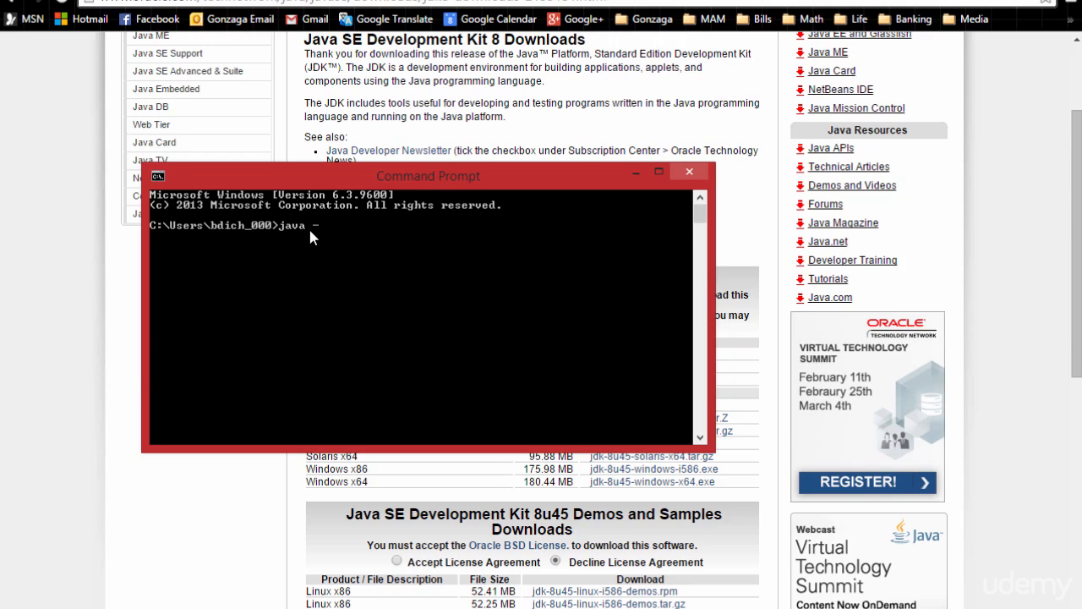
{"action": "type", "text": "java -version"}
{"action": "key", "text": "Return"}
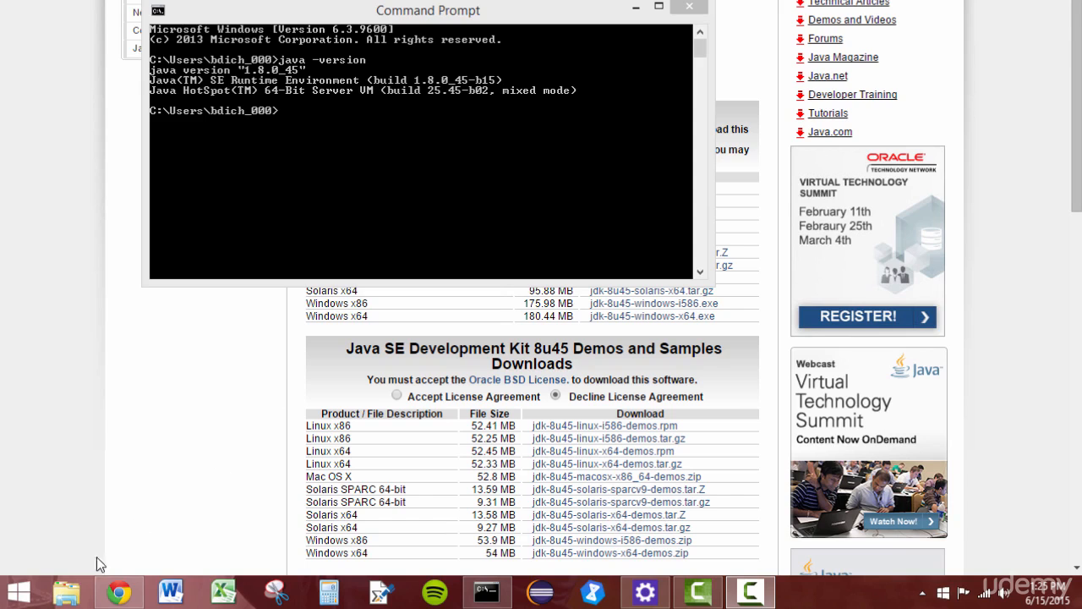
Search the Start screen for "envir" and open the environment variables editor for your account
{"action": "left_click", "coordinate": [19, 594]}
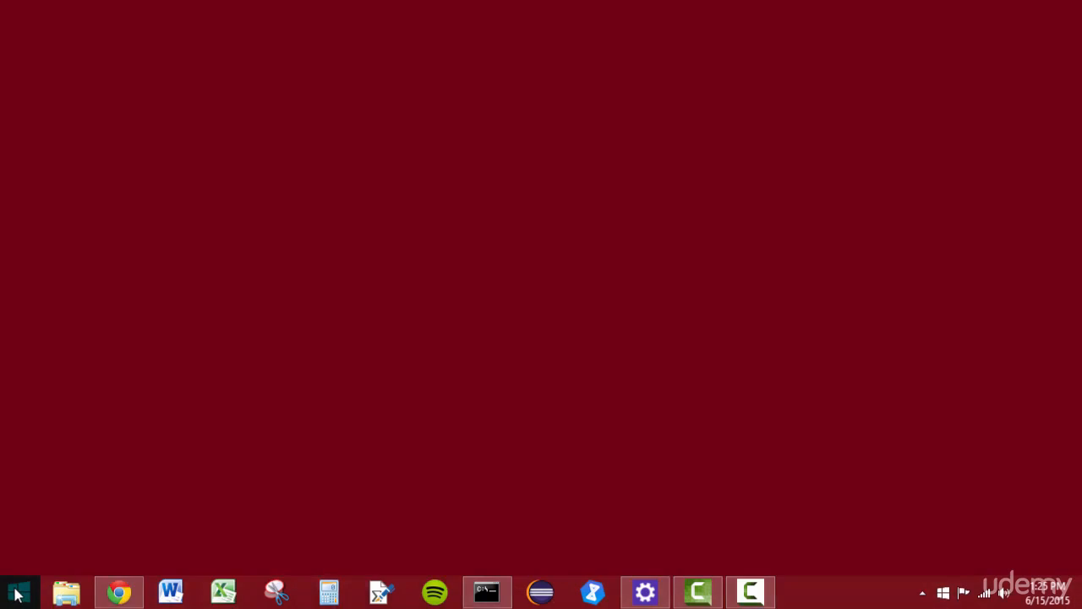
{"action": "left_click", "coordinate": [1029, 18]}
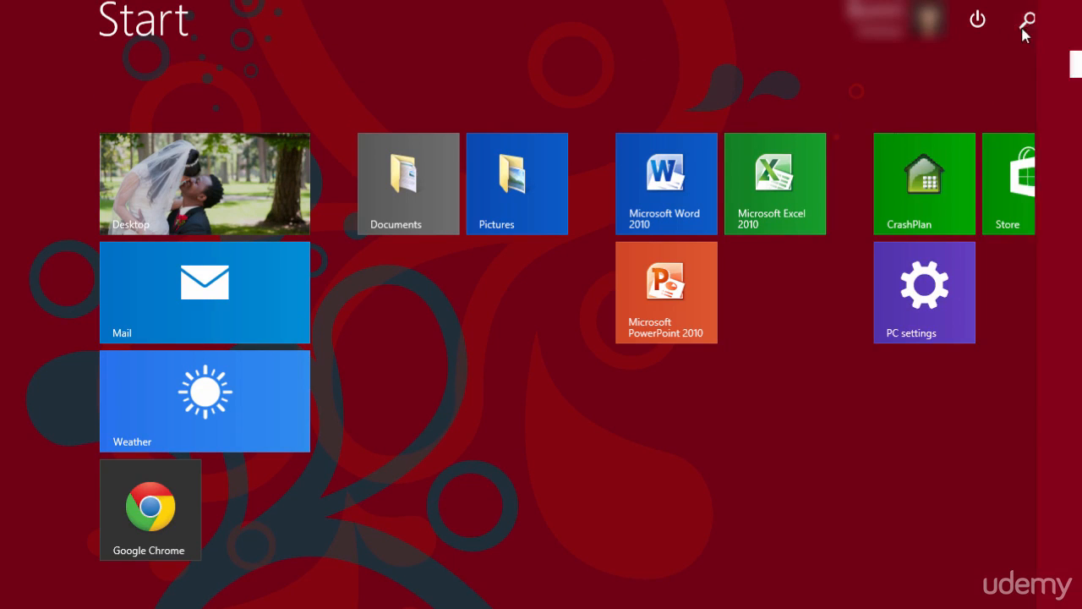
{"action": "type", "text": "e"}
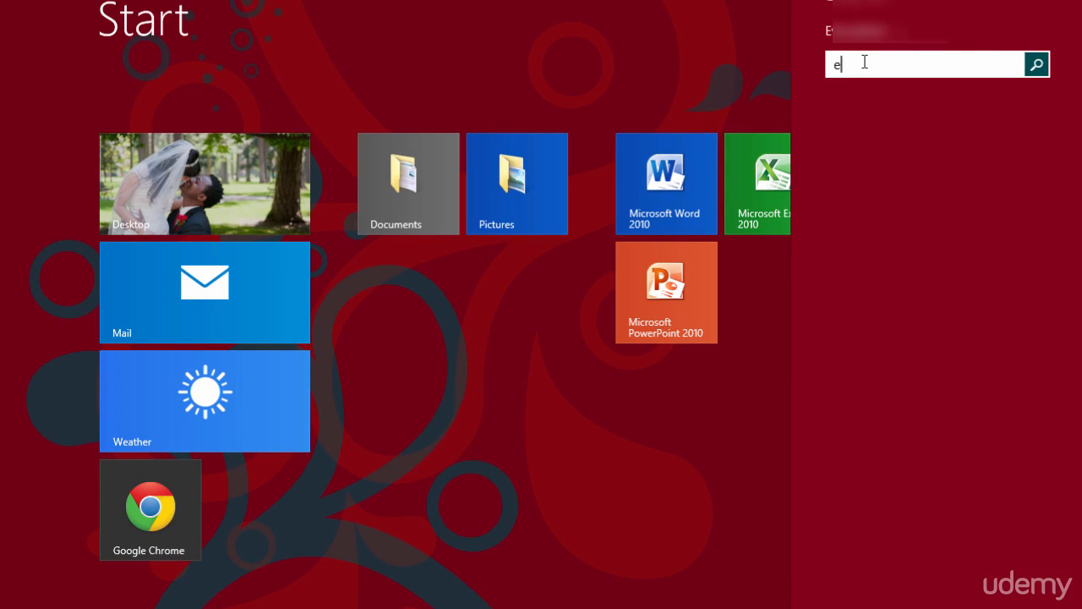
{"action": "type", "text": "nvir"}
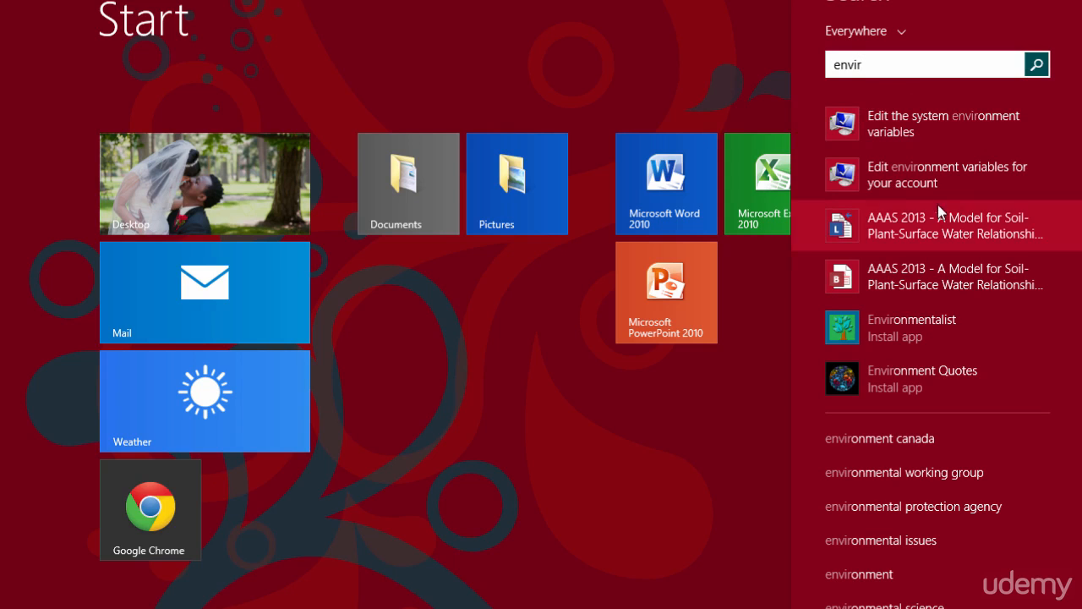
{"action": "left_click", "coordinate": [912, 188]}
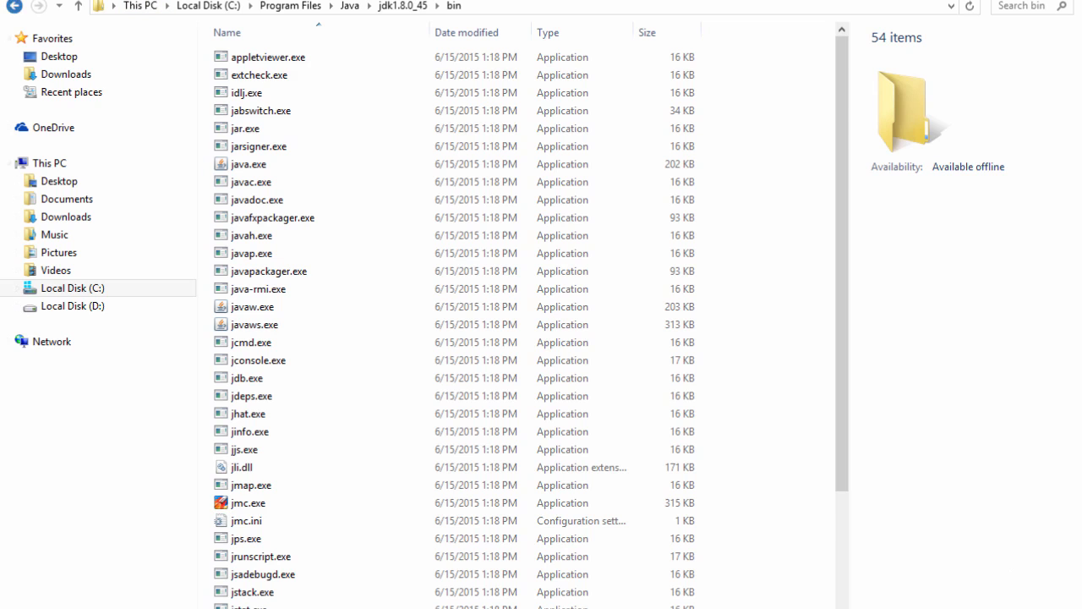
Return to Local Disk (C:) and browse through Program Files, Java and jdk1.8.0_45 into the JDK's bin folder
{"action": "left_click", "coordinate": [13, 5]}
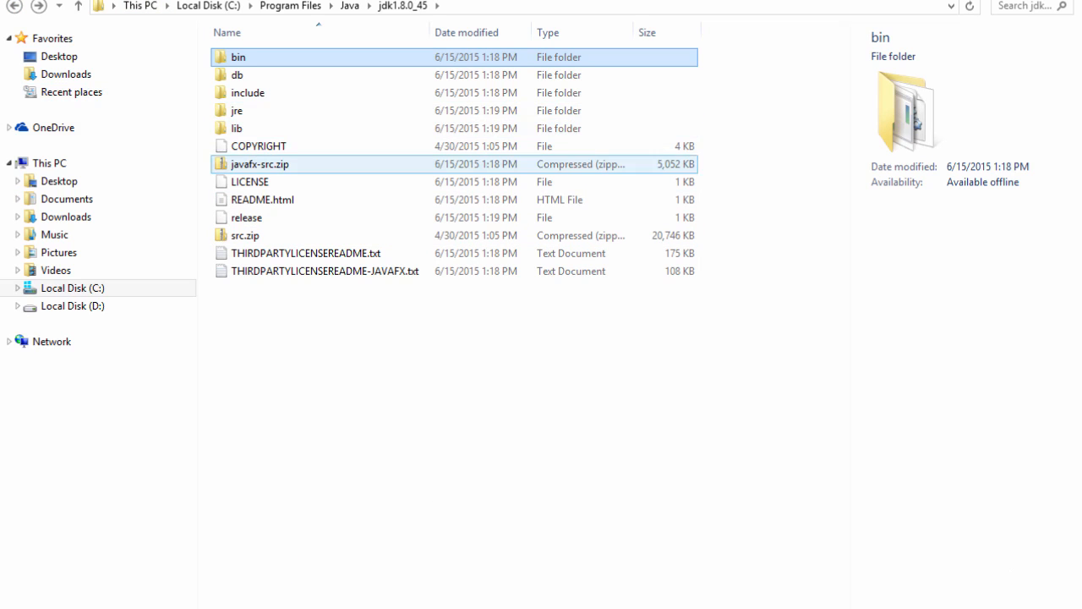
{"action": "left_click", "coordinate": [14, 5]}
{"action": "left_click", "coordinate": [13, 5]}
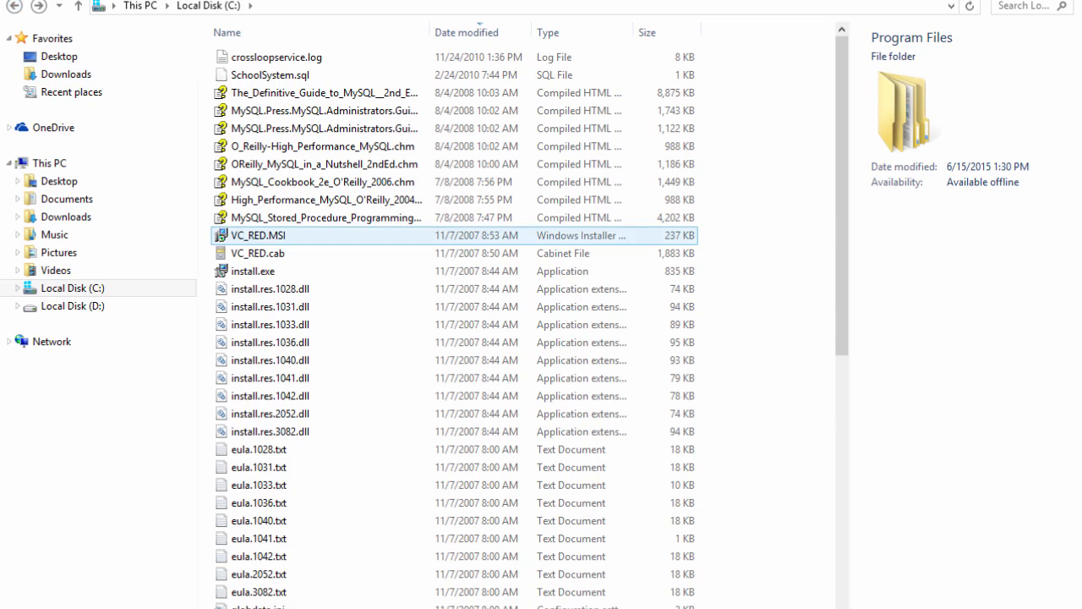
{"action": "scroll", "coordinate": [457, 592], "scroll_direction": "down", "scroll_amount": 1}
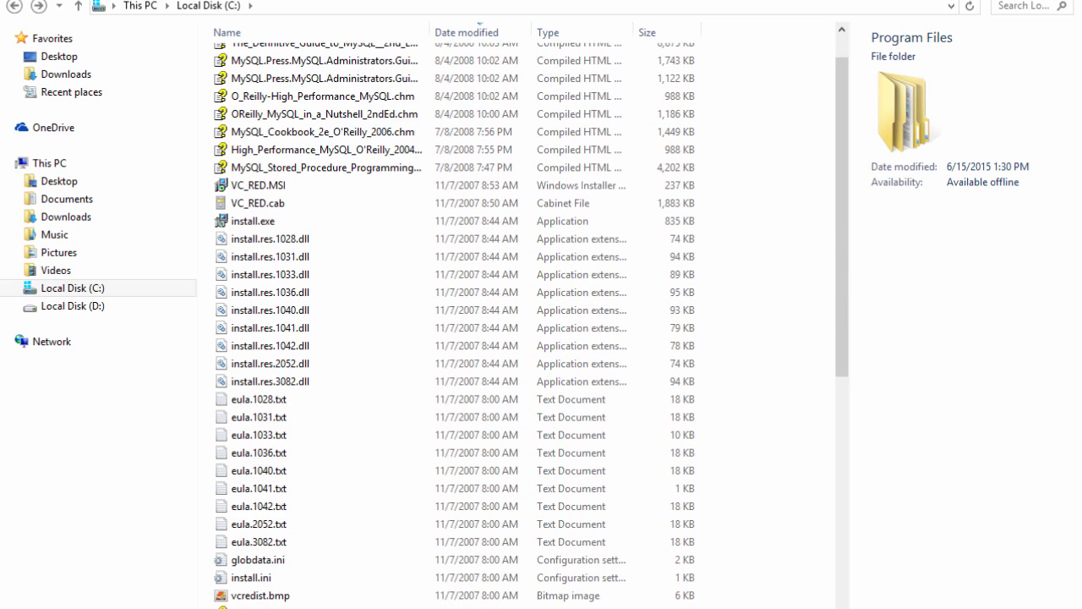
{"action": "double_click", "coordinate": [338, 606]}
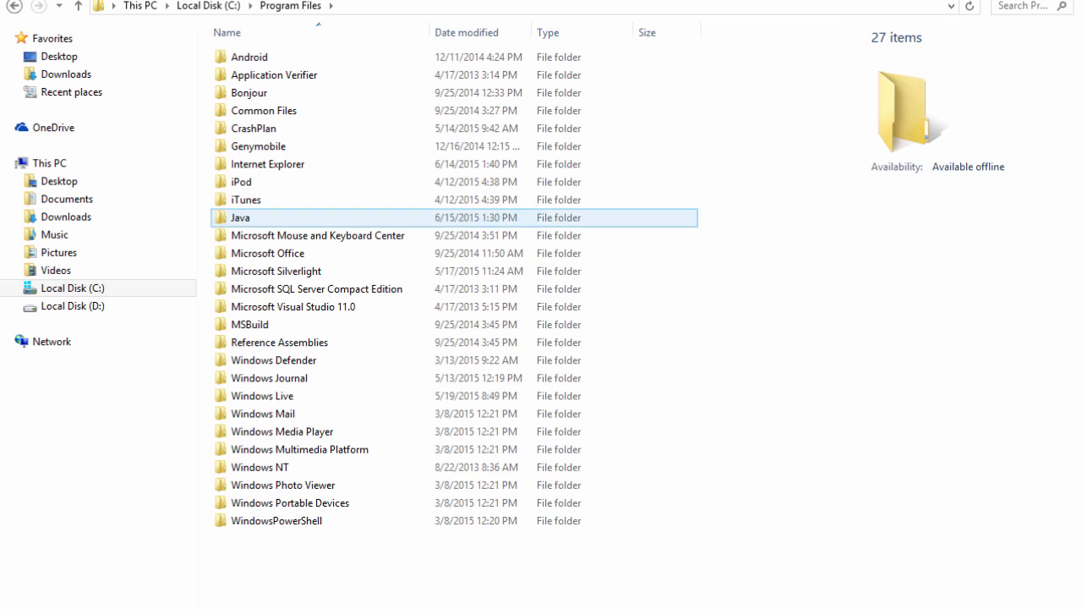
{"action": "double_click", "coordinate": [241, 218]}
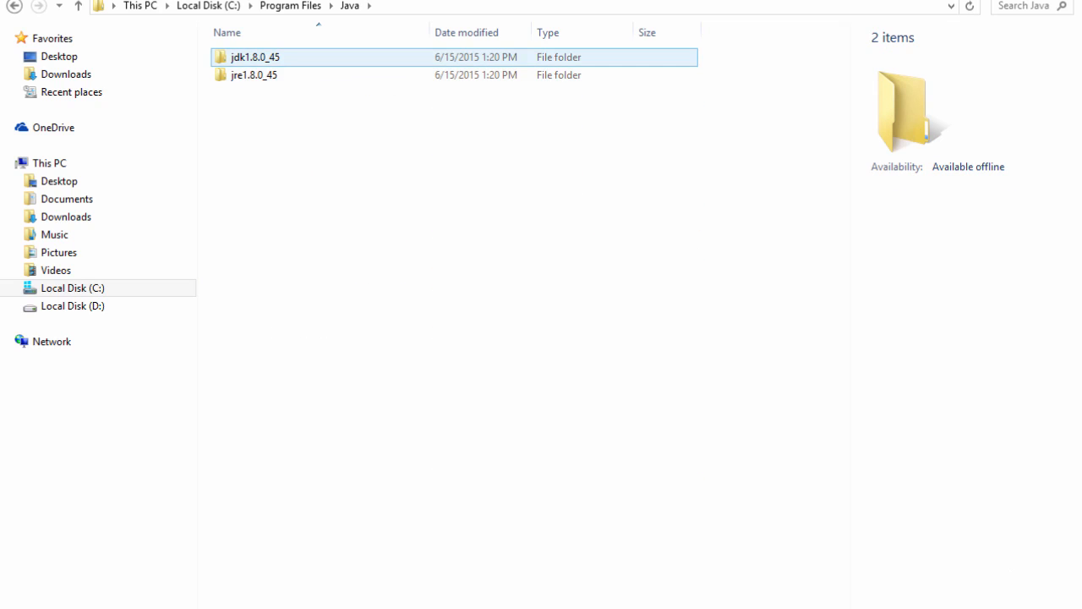
{"action": "double_click", "coordinate": [250, 57]}
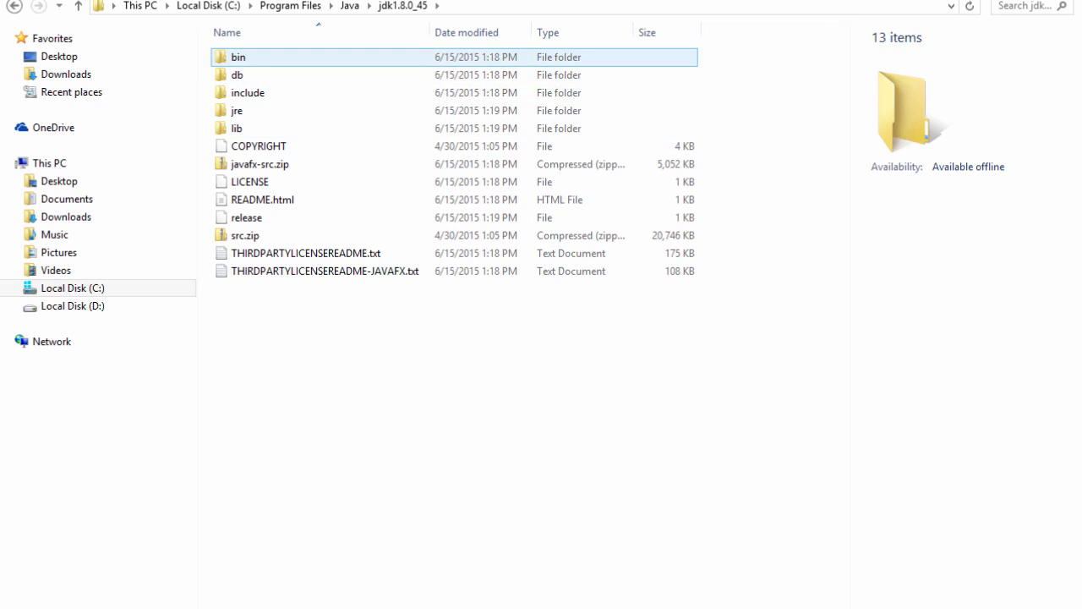
{"action": "double_click", "coordinate": [238, 57]}
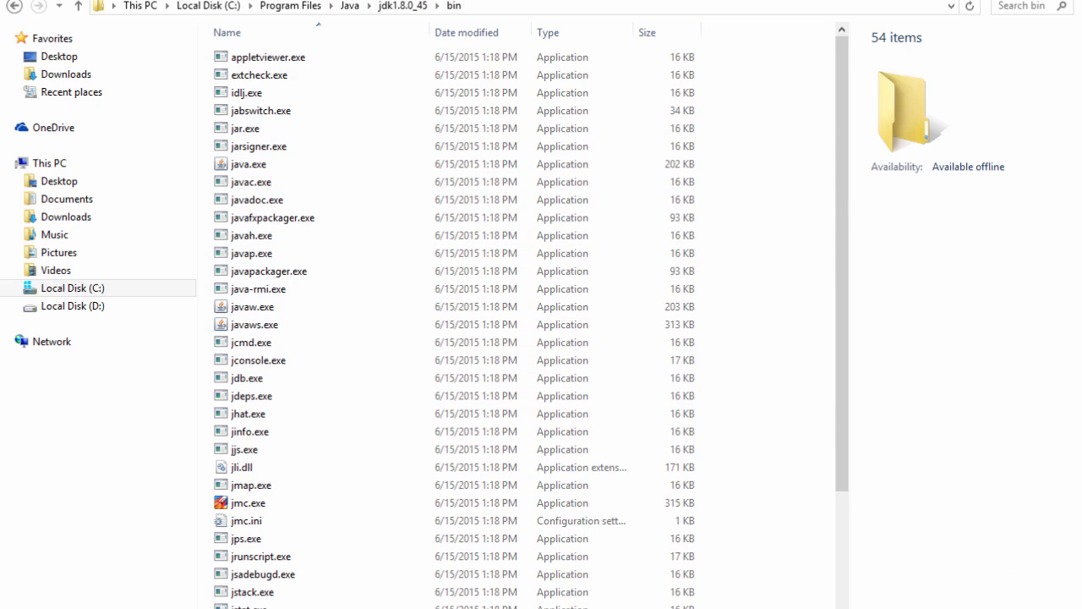
Copy the full path C:\Program Files\Java\jdk1.8.0_45\bin, and close the Environment Variables and System Properties dialogs
{"action": "left_click", "coordinate": [524, 5]}
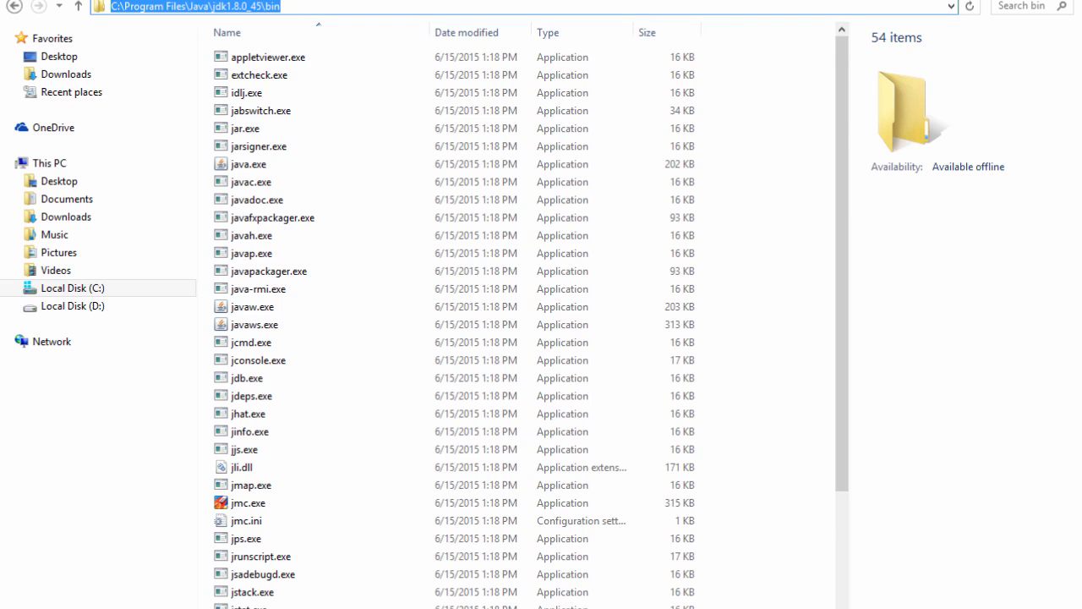
{"action": "right_click", "coordinate": [283, 6]}
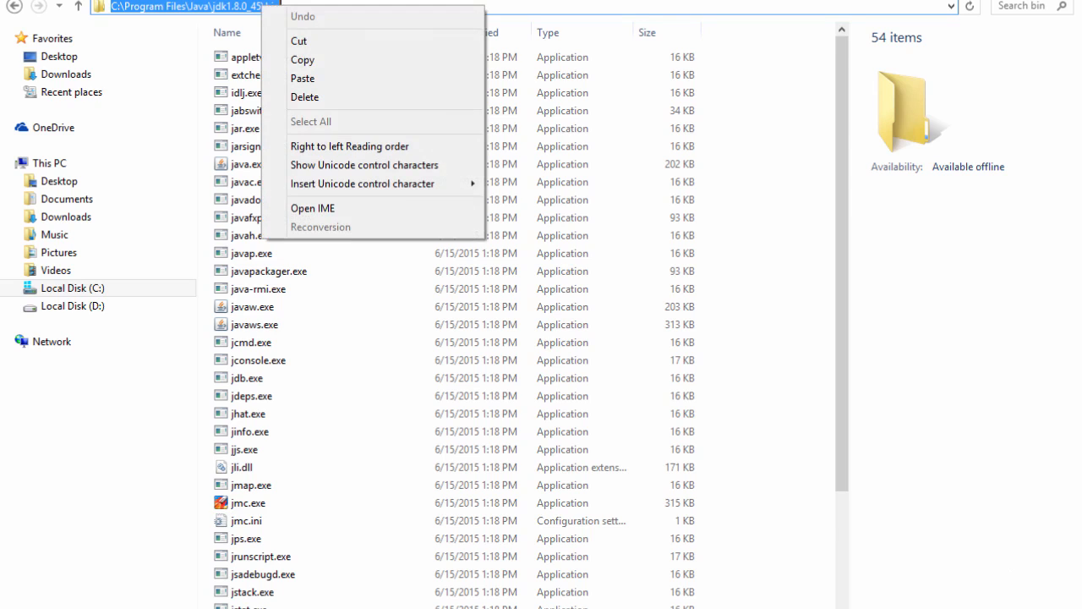
{"action": "left_click", "coordinate": [298, 57]}
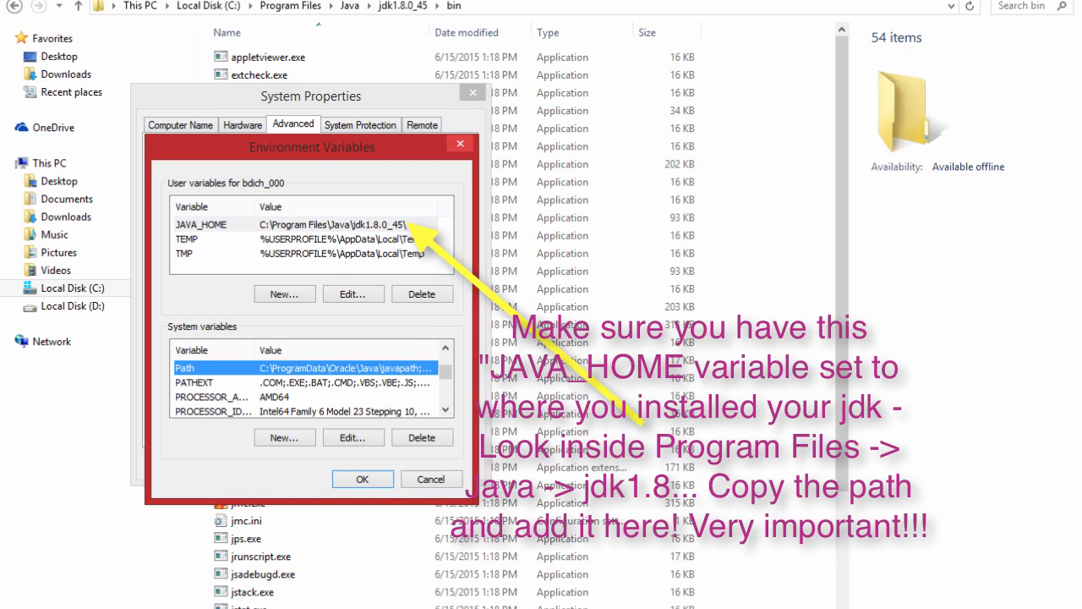
{"action": "left_click", "coordinate": [460, 144]}
{"action": "left_click", "coordinate": [473, 93]}
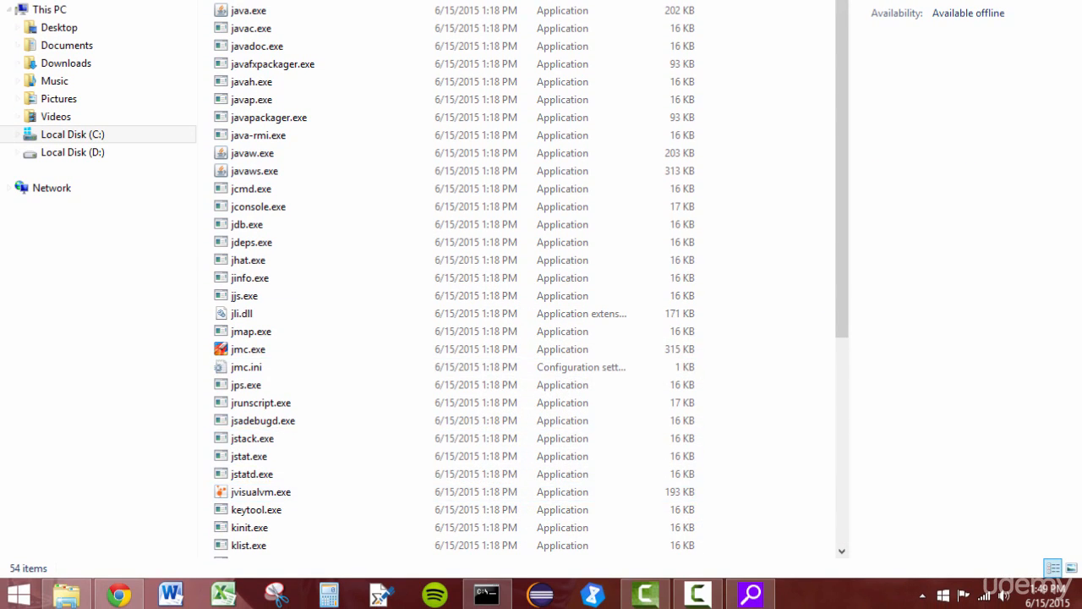
Find Control Panel through the Start screen search and open Environment Variables from the advanced system settings
{"action": "left_click", "coordinate": [18, 594]}
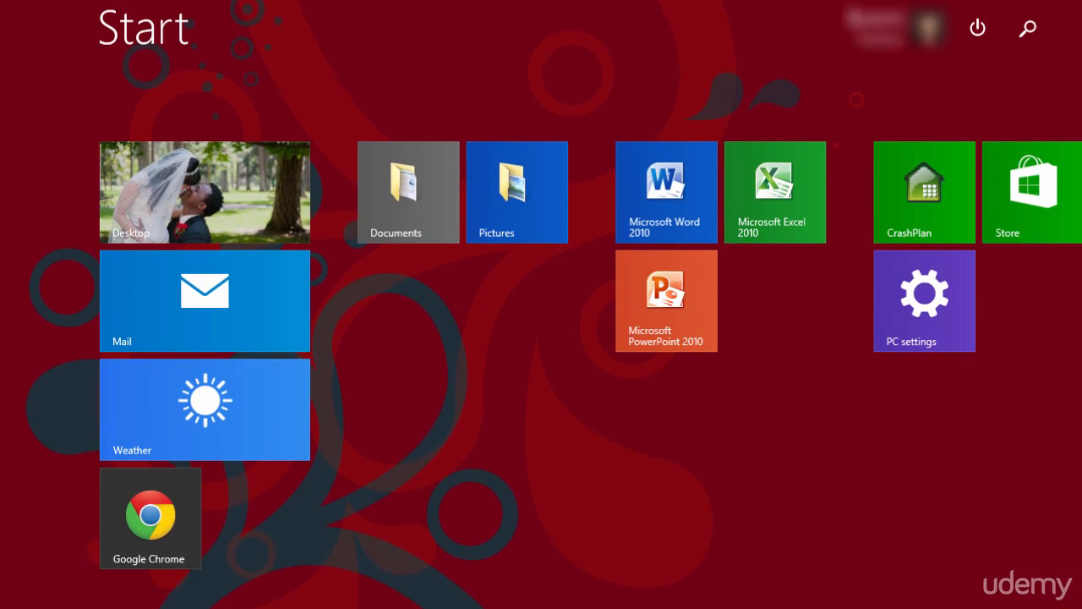
{"action": "left_click", "coordinate": [1027, 28]}
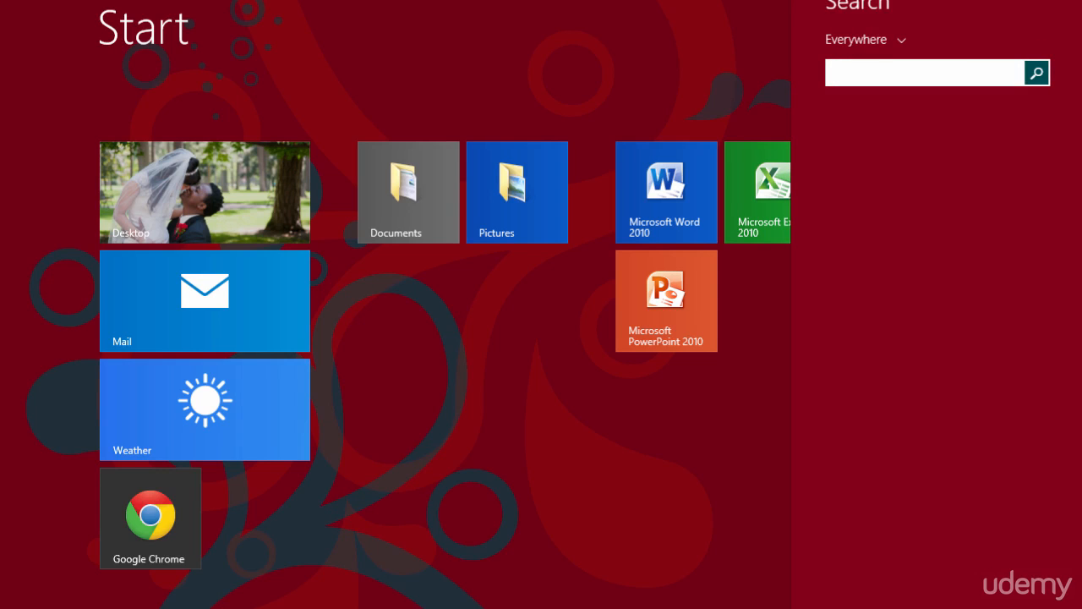
{"action": "type", "text": "contro"}
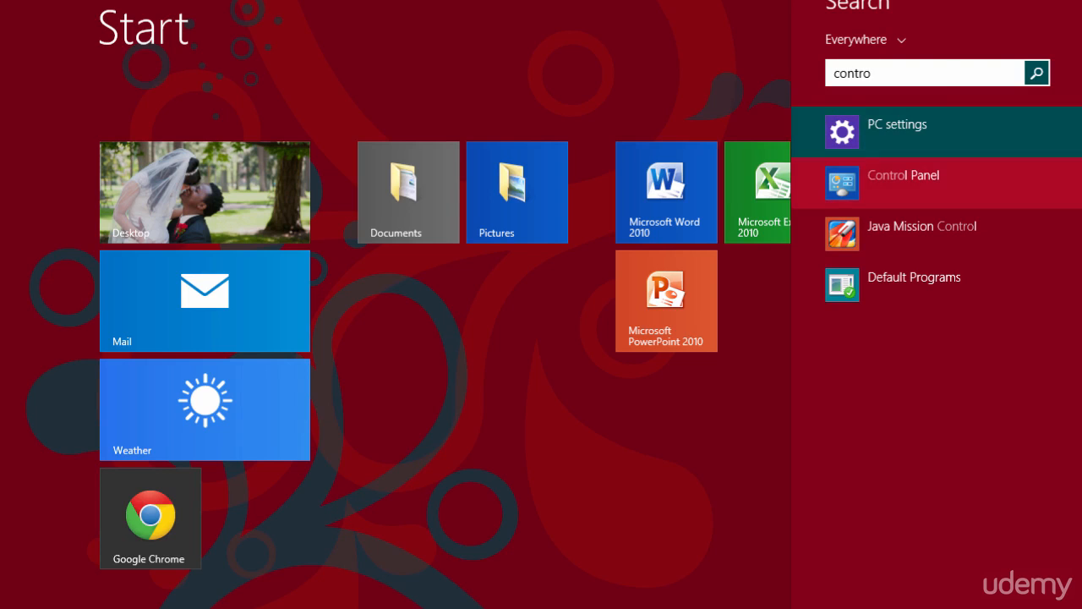
{"action": "left_click", "coordinate": [903, 183]}
{"action": "left_click", "coordinate": [494, 189]}
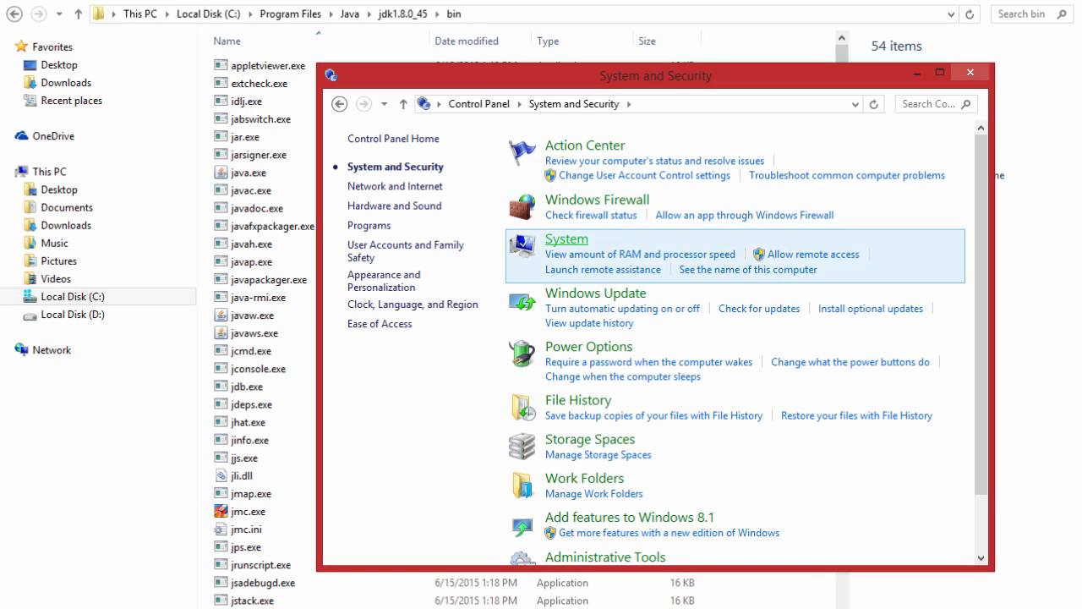
{"action": "left_click", "coordinate": [567, 239]}
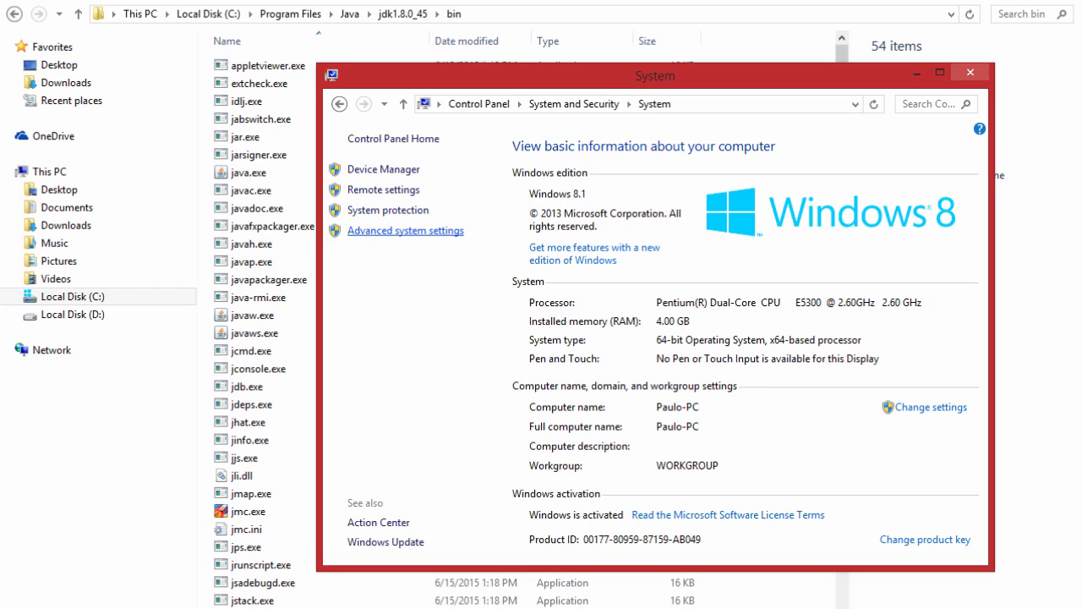
{"action": "left_click", "coordinate": [404, 230]}
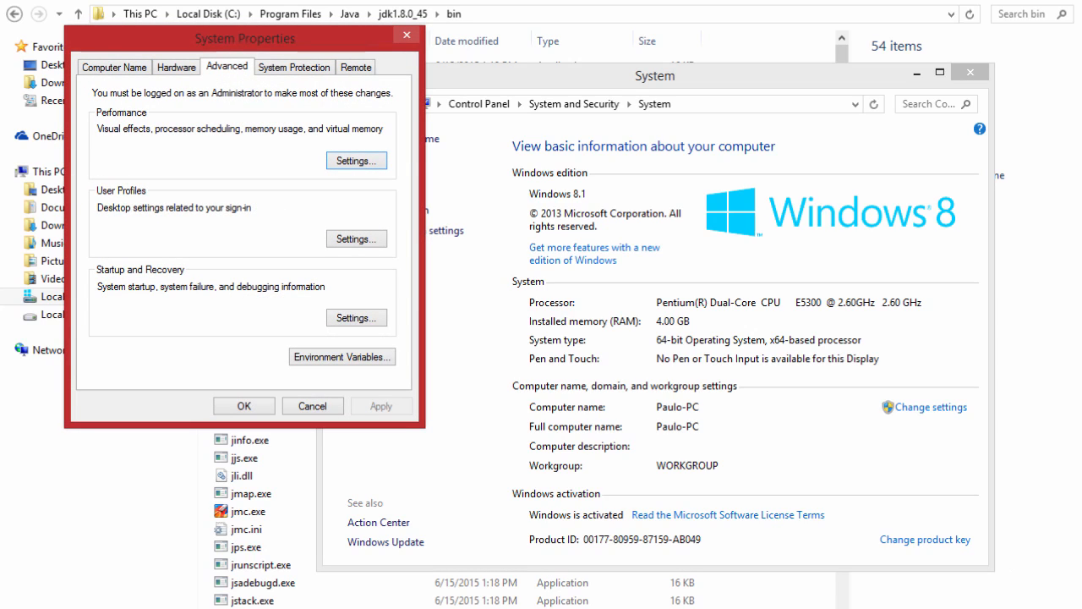
{"action": "left_click", "coordinate": [341, 357]}
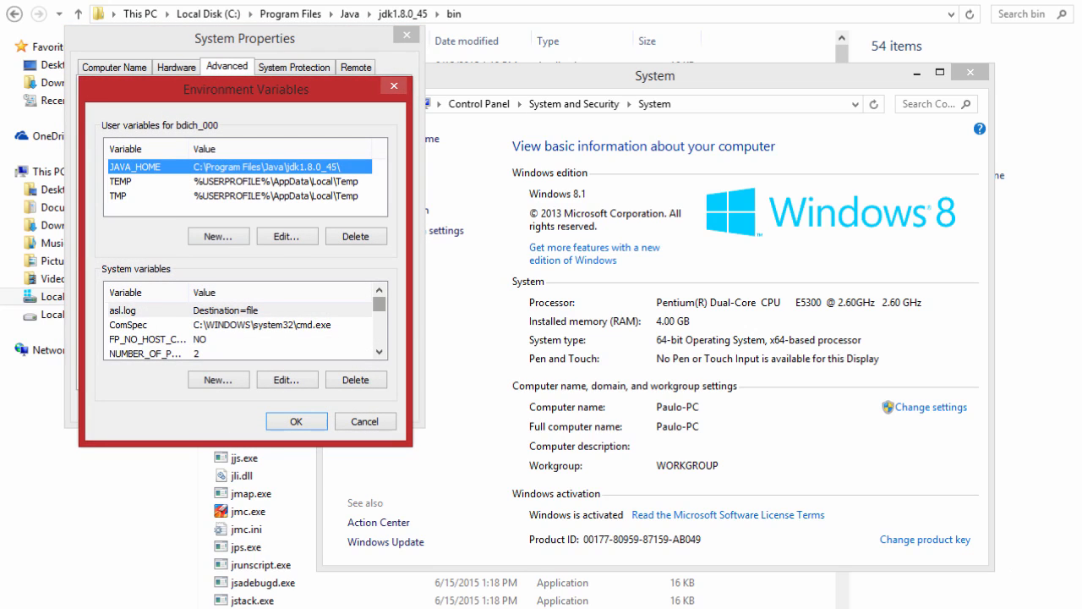
Append a semicolon and the copied path C:\Program Files\Java\jdk1.8.0_45\bin to the system variable Path, and confirm all the dialogs
{"action": "scroll", "coordinate": [245, 330], "scroll_direction": "down", "scroll_amount": 2}
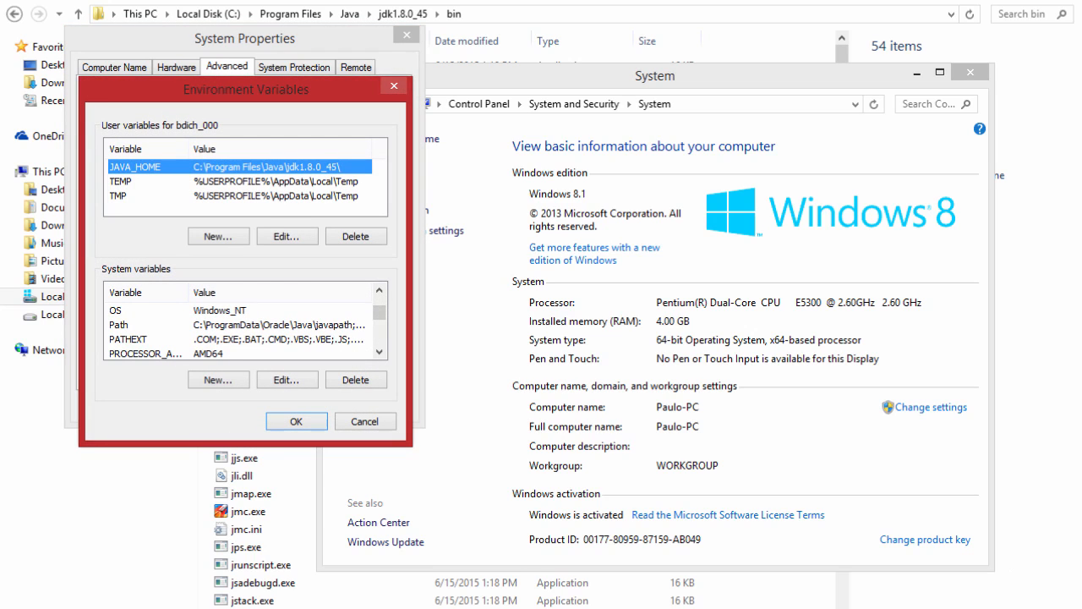
{"action": "left_click", "coordinate": [119, 325]}
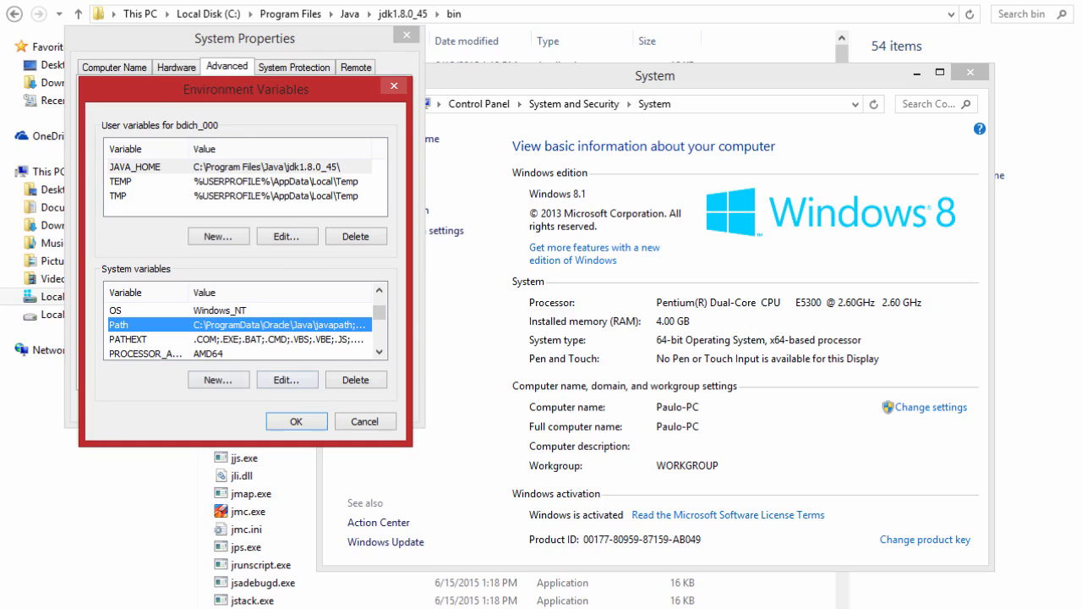
{"action": "left_click", "coordinate": [288, 380]}
{"action": "key", "text": "BackSpace"}
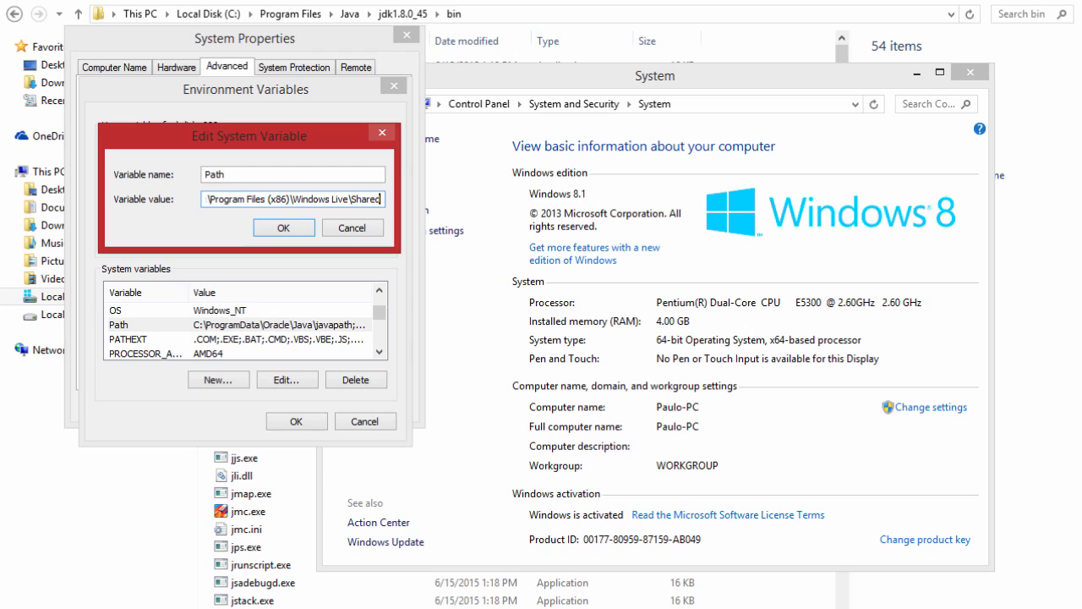
{"action": "type", "text": ";"}
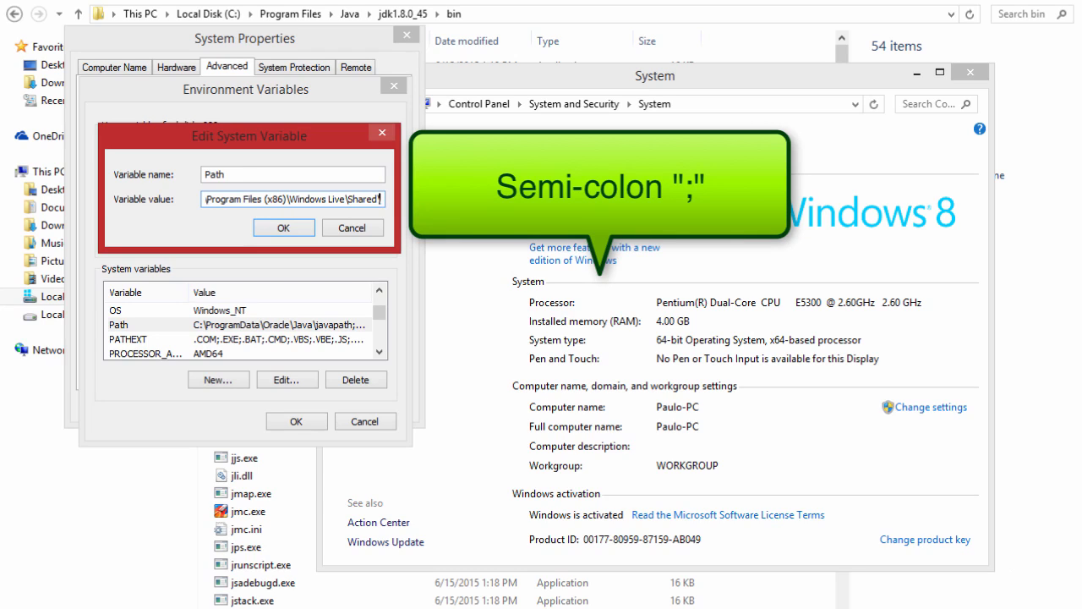
{"action": "type", "text": ";"}
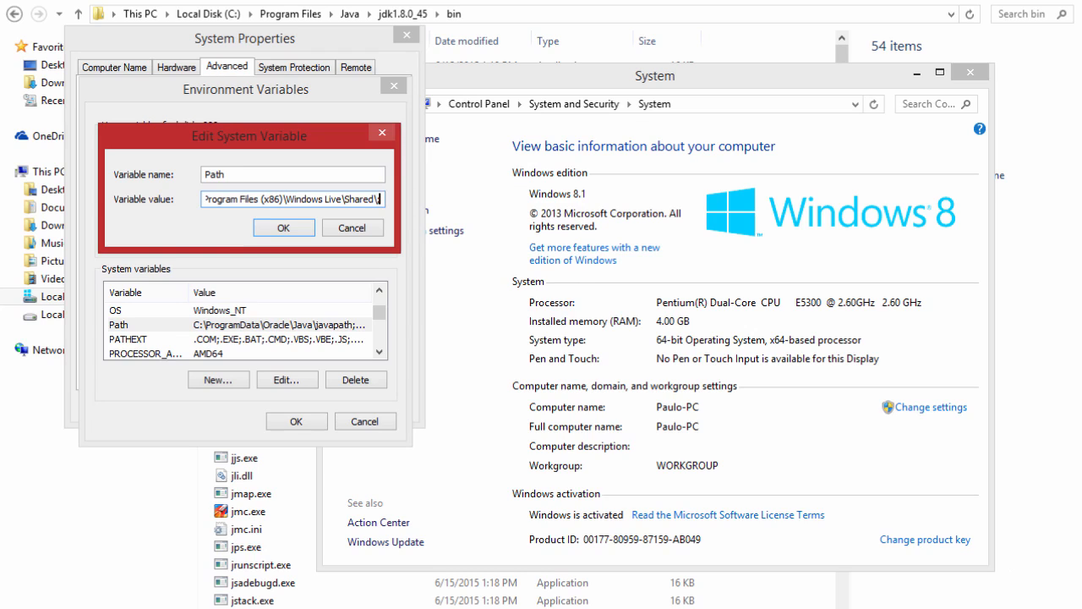
{"action": "right_click", "coordinate": [380, 198]}
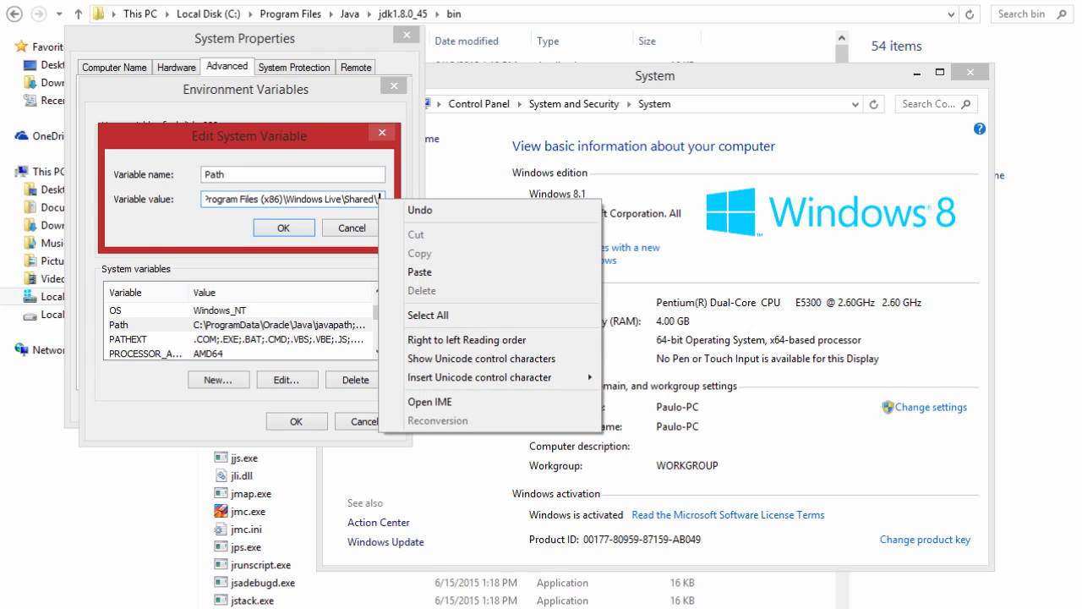
{"action": "left_click", "coordinate": [419, 271]}
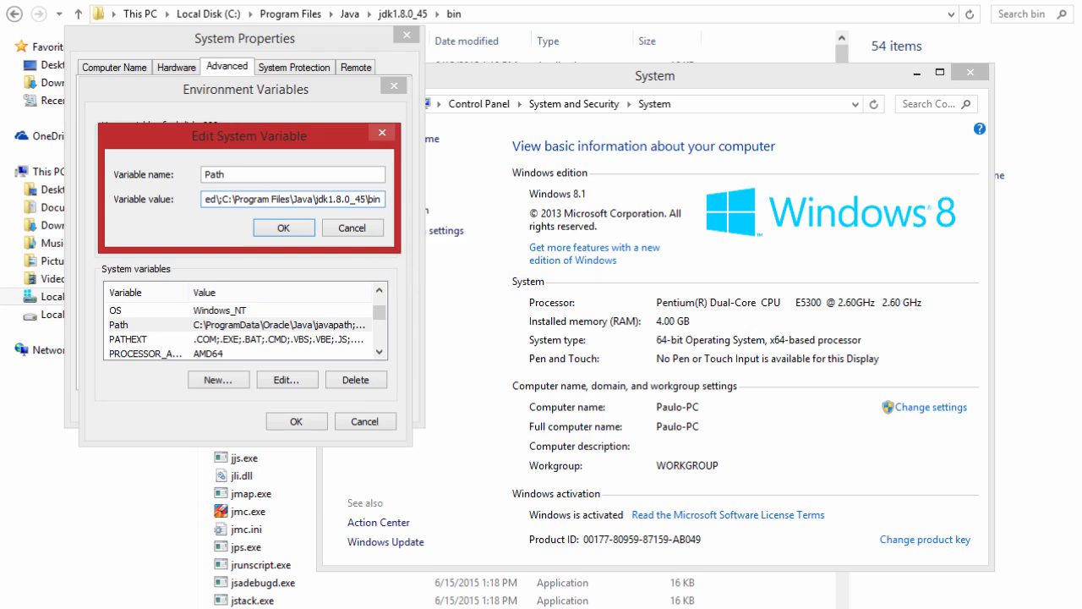
{"action": "left_click", "coordinate": [283, 228]}
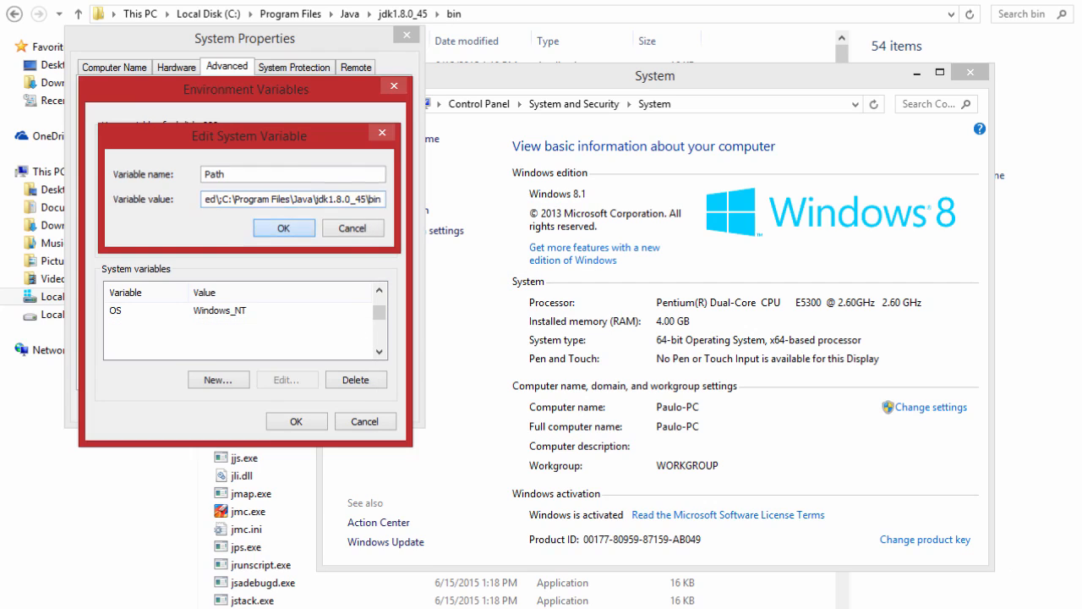
{"action": "left_click", "coordinate": [296, 421]}
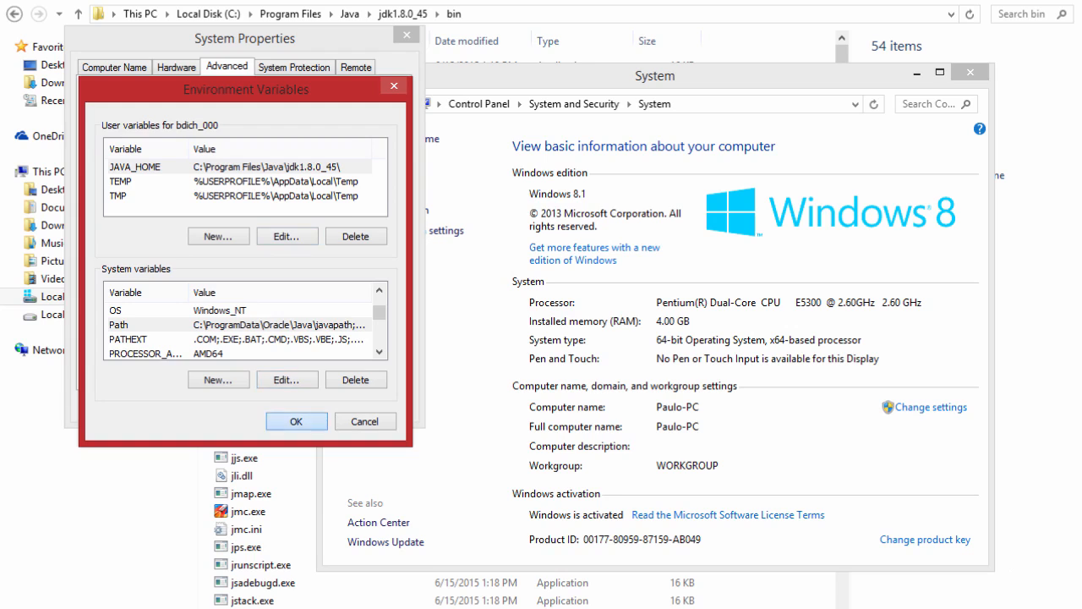
{"action": "left_click", "coordinate": [244, 405]}
Replace the old Command Prompt with a new one, run javac, and look through its usage output
{"action": "left_click", "coordinate": [488, 607]}
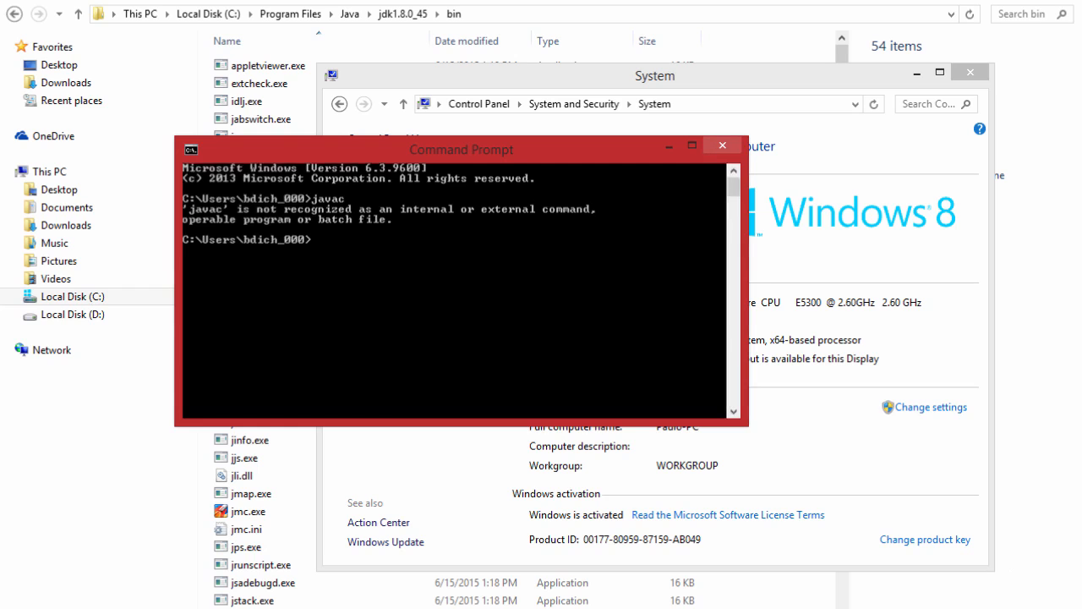
{"action": "left_click", "coordinate": [722, 146]}
{"action": "left_click", "coordinate": [487, 607]}
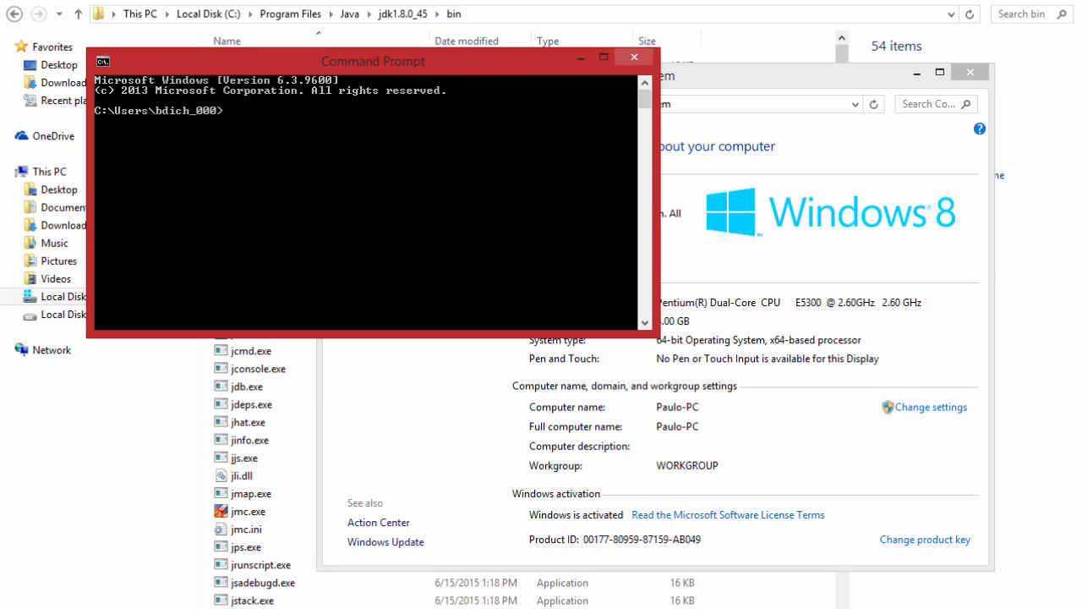
{"action": "type", "text": "javac"}
{"action": "key", "text": "Return"}
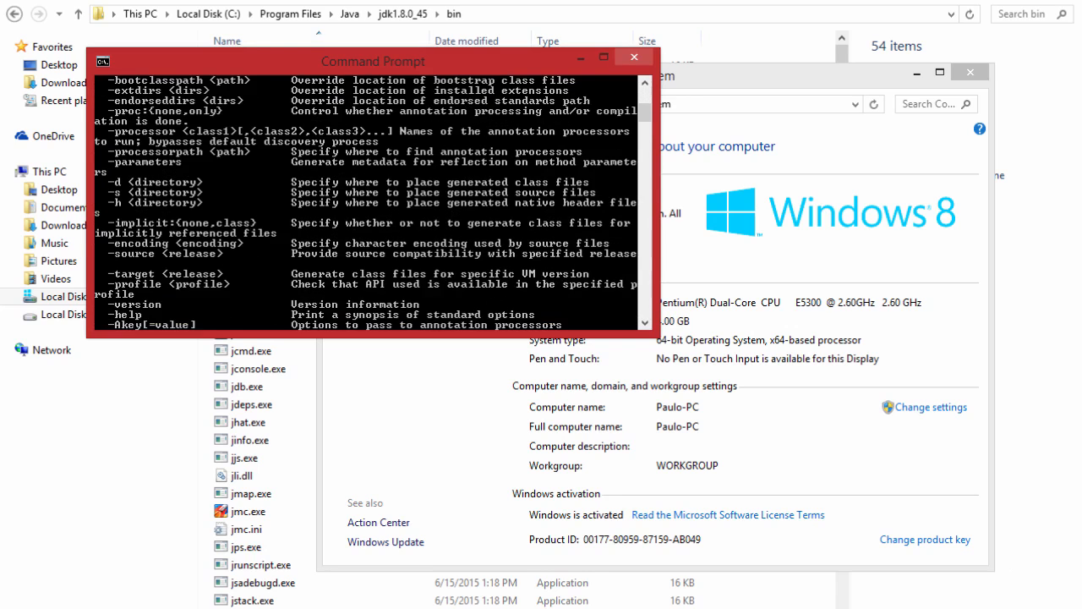
{"action": "scroll", "coordinate": [373, 204], "scroll_direction": "up", "scroll_amount": 10}
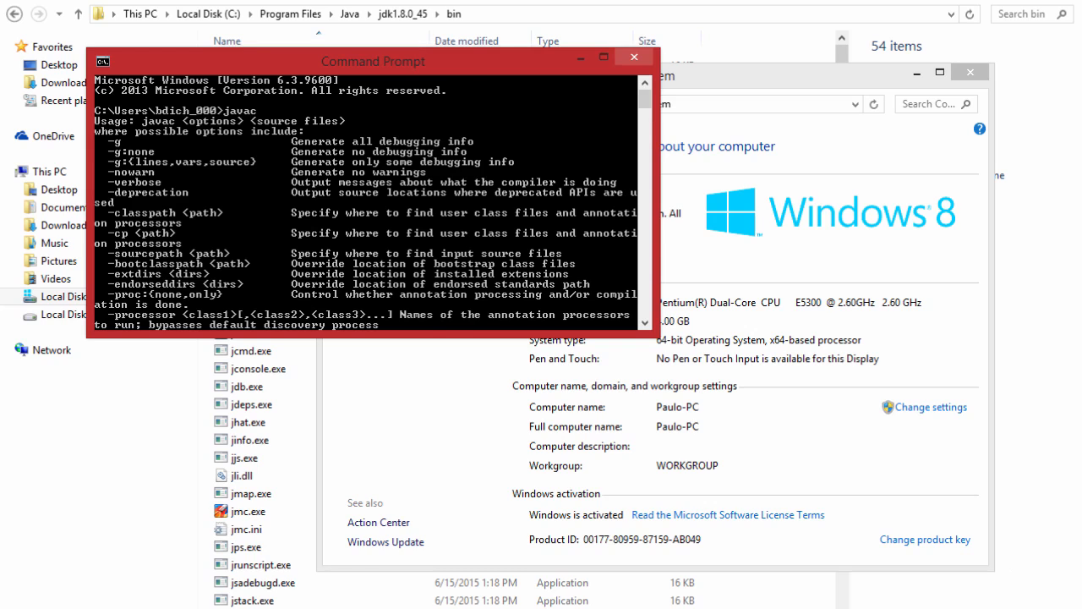
{"action": "scroll", "coordinate": [373, 204], "scroll_direction": "down", "scroll_amount": 3}
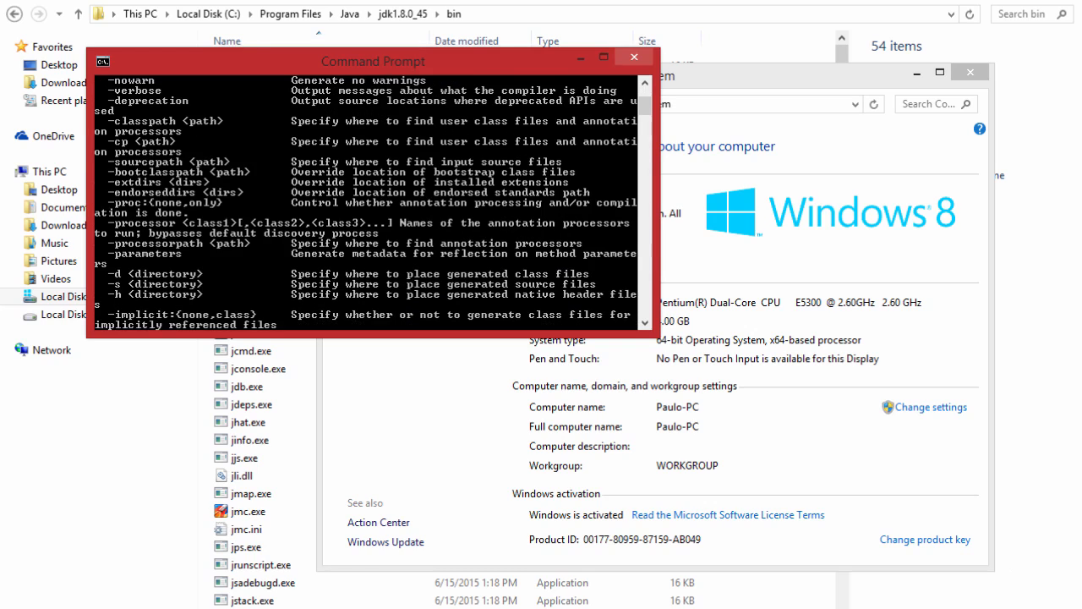